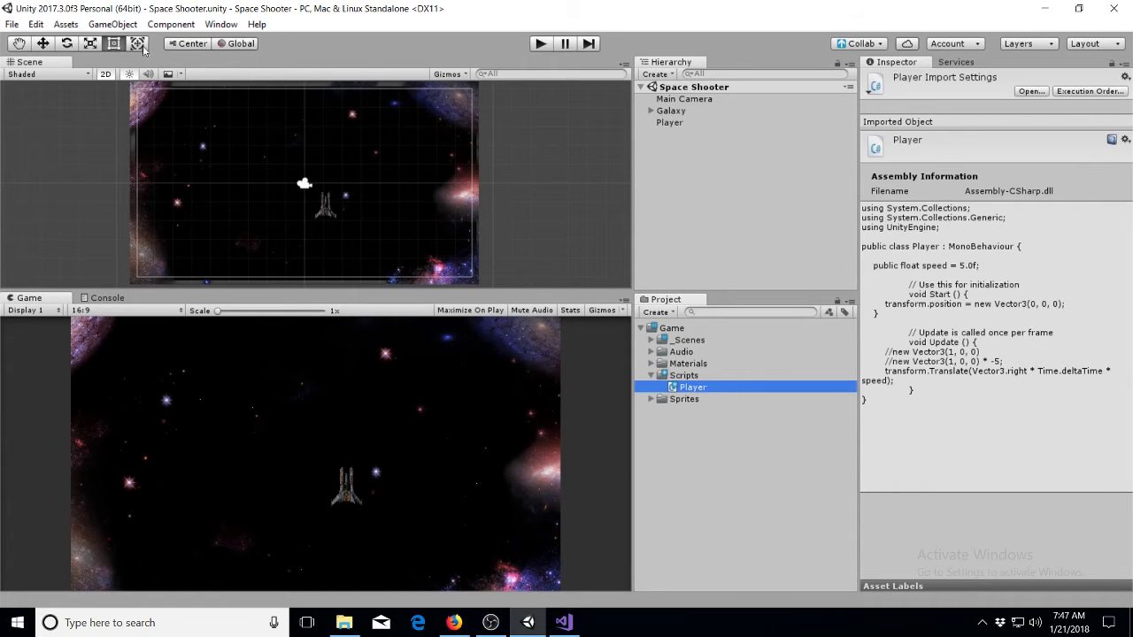
Drag the player ship toward the lower left of the Scene view
click(670, 122)
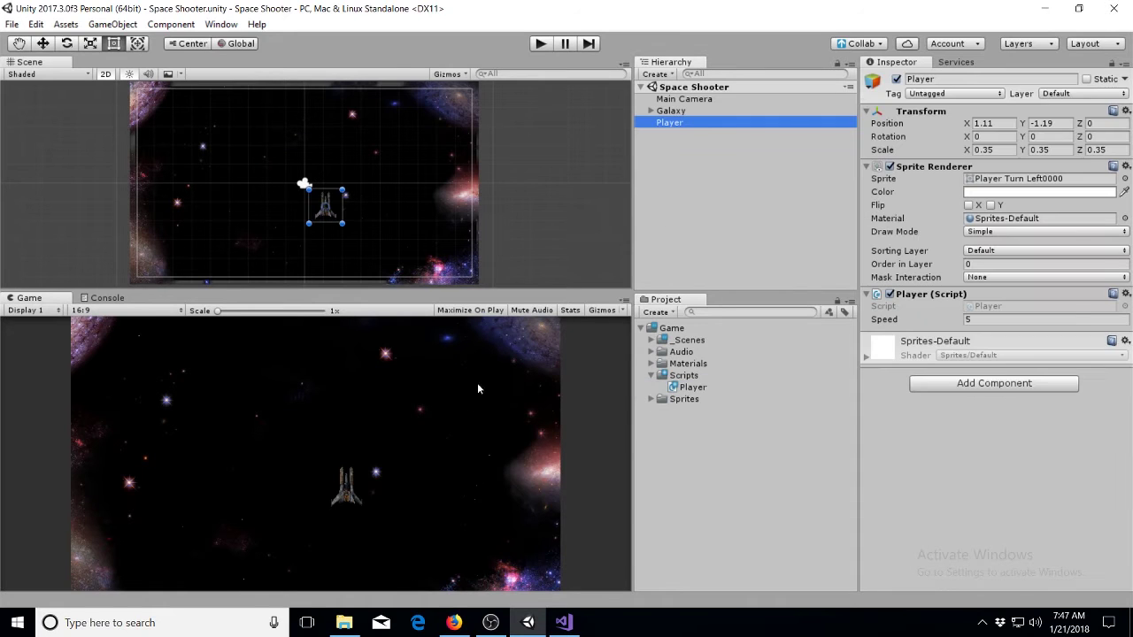
drag(326, 205, 211, 234)
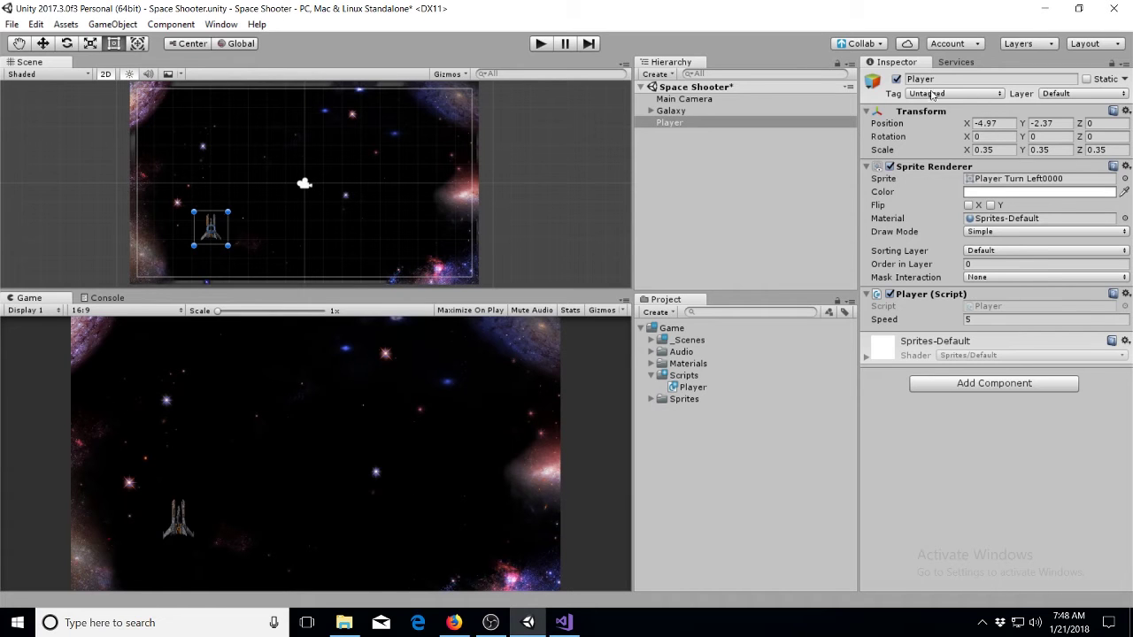
click(868, 111)
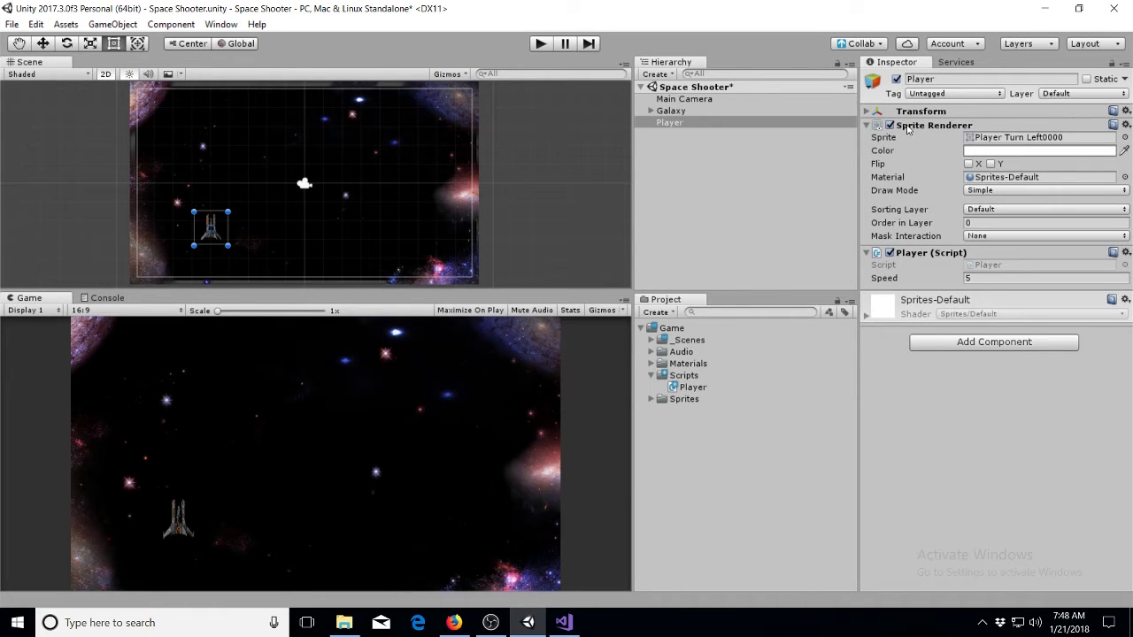
click(868, 111)
Set the ship's Transform position X and Y to 0
double_click(996, 123)
text(0)
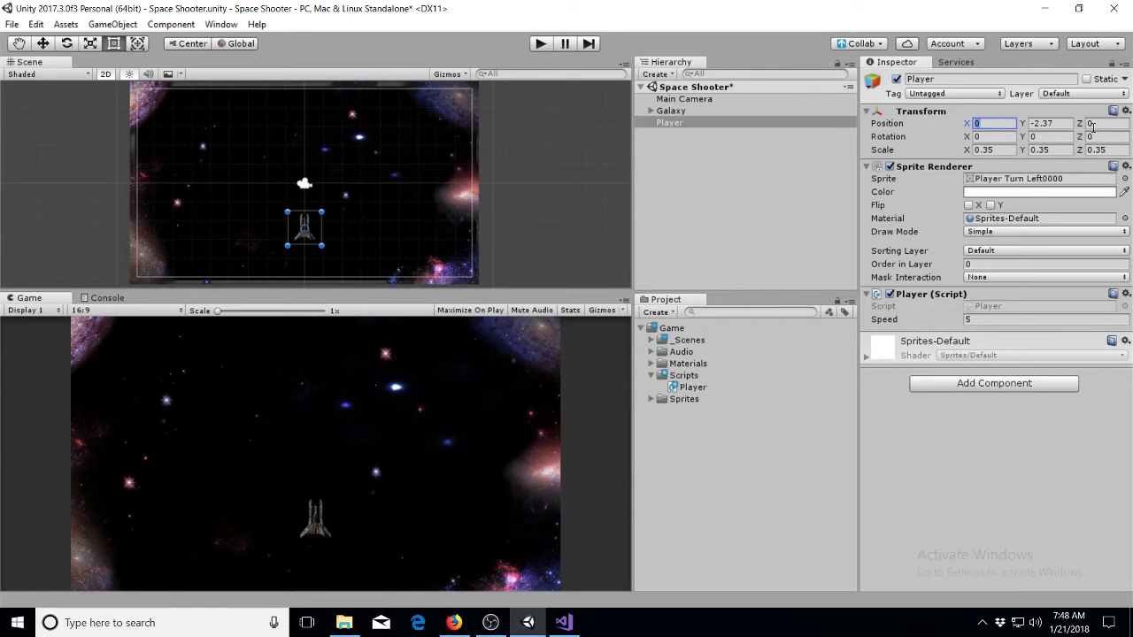
double_click(1063, 123)
text(0)
key(Return)
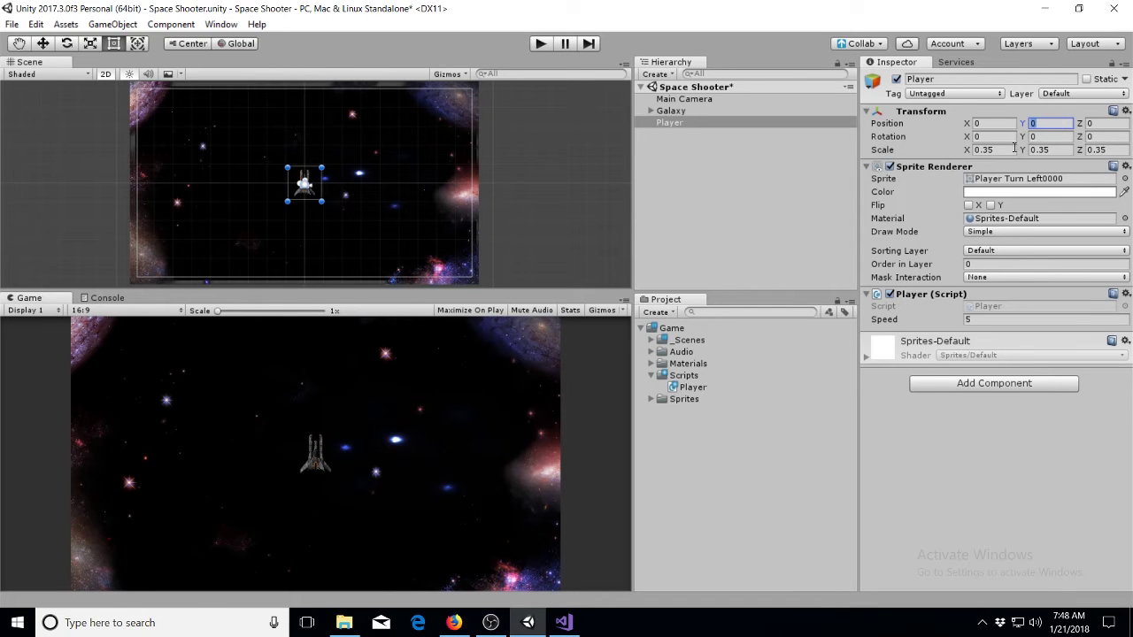
Set the ship's position to X -4, Y -2.5 and bring up the Transform.position docs
click(982, 123)
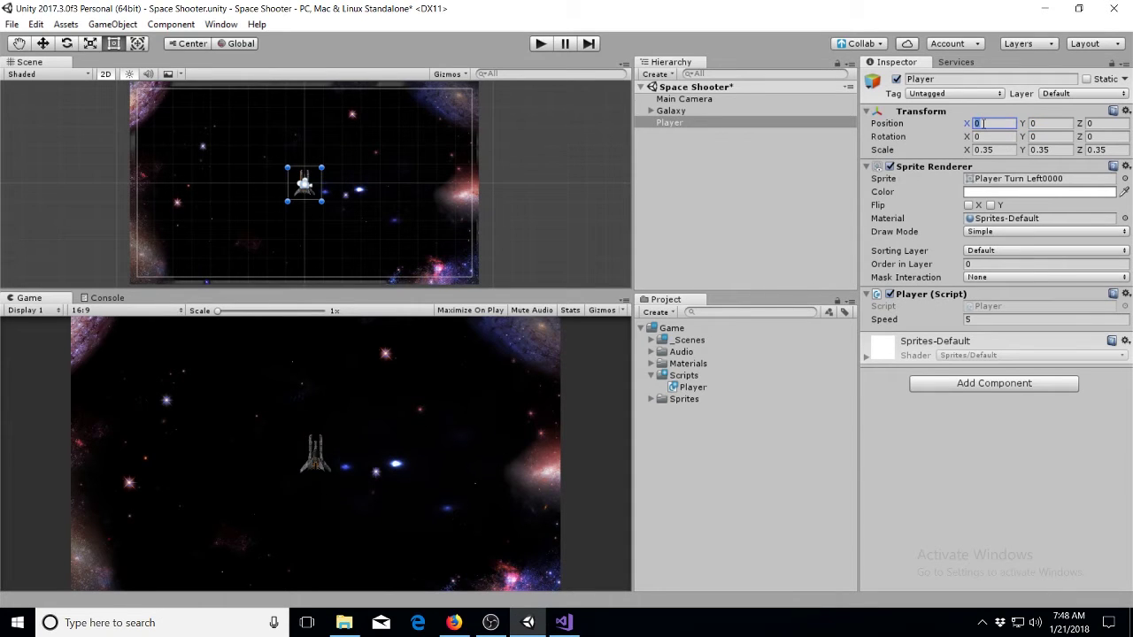
text(-)
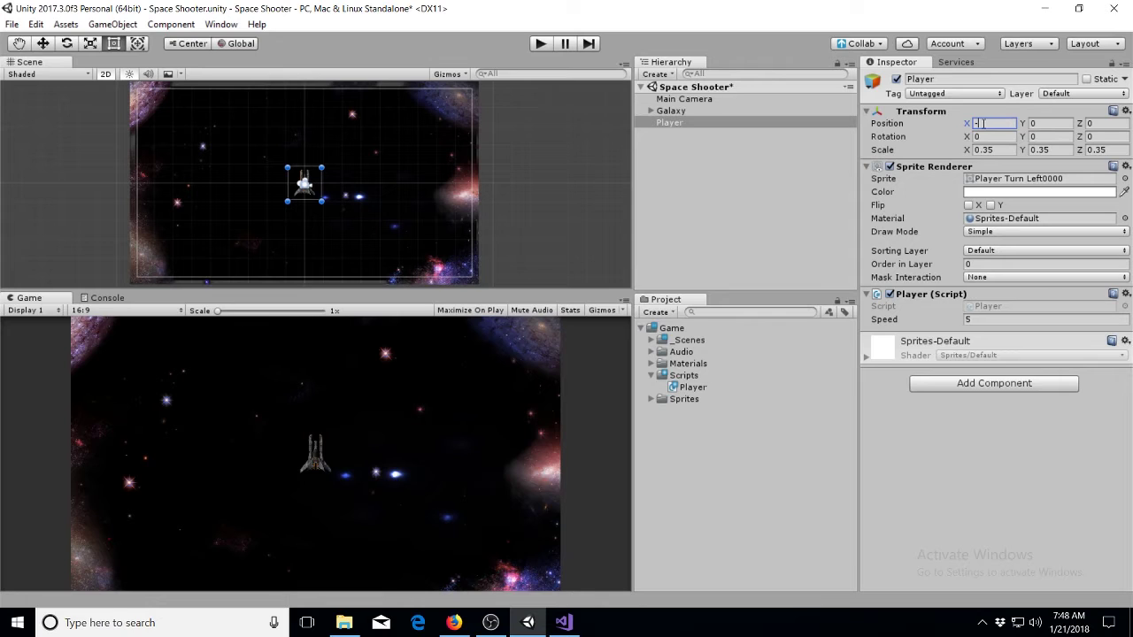
text(4)
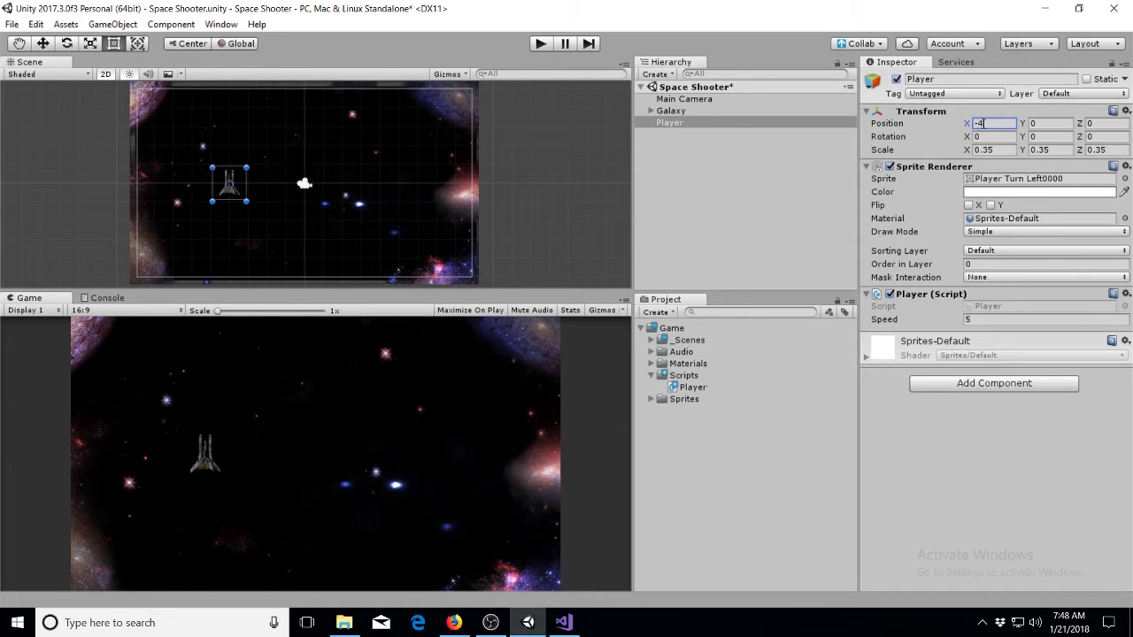
click(1037, 124)
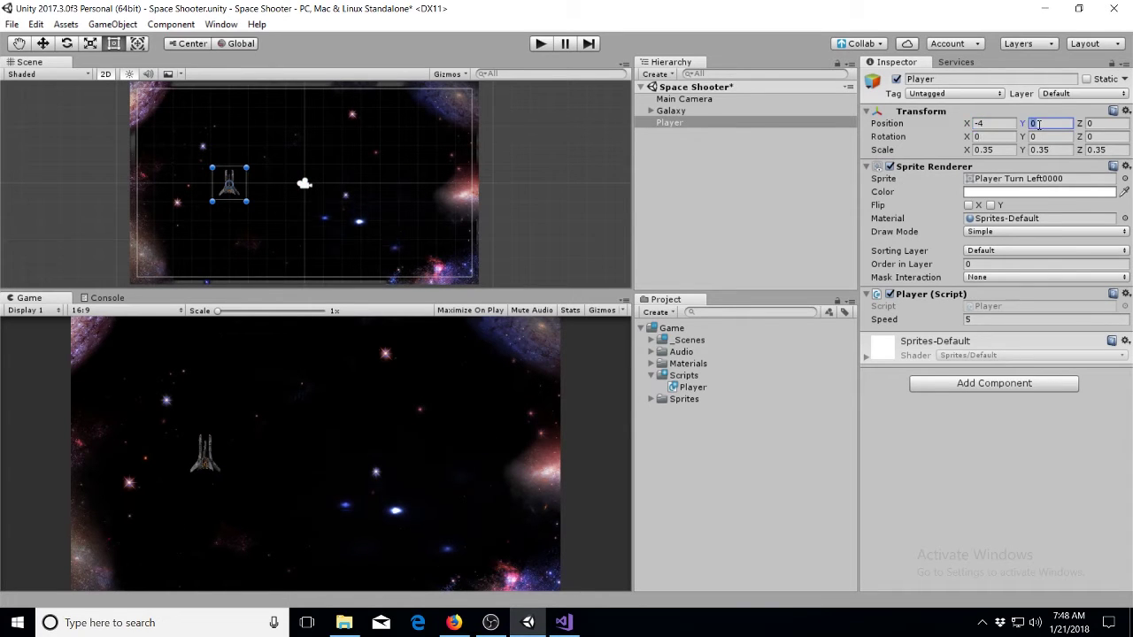
text(-2.5)
click(457, 623)
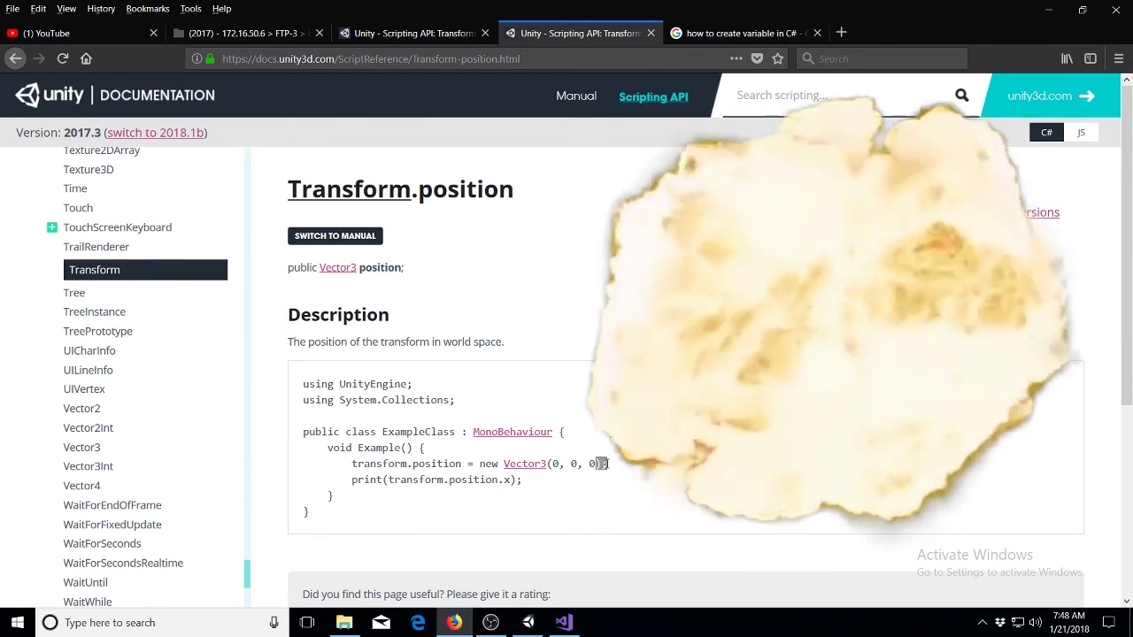
Highlight the example line assigning transform.position a new Vector3(0, 0, 0)
triple_click(608, 462)
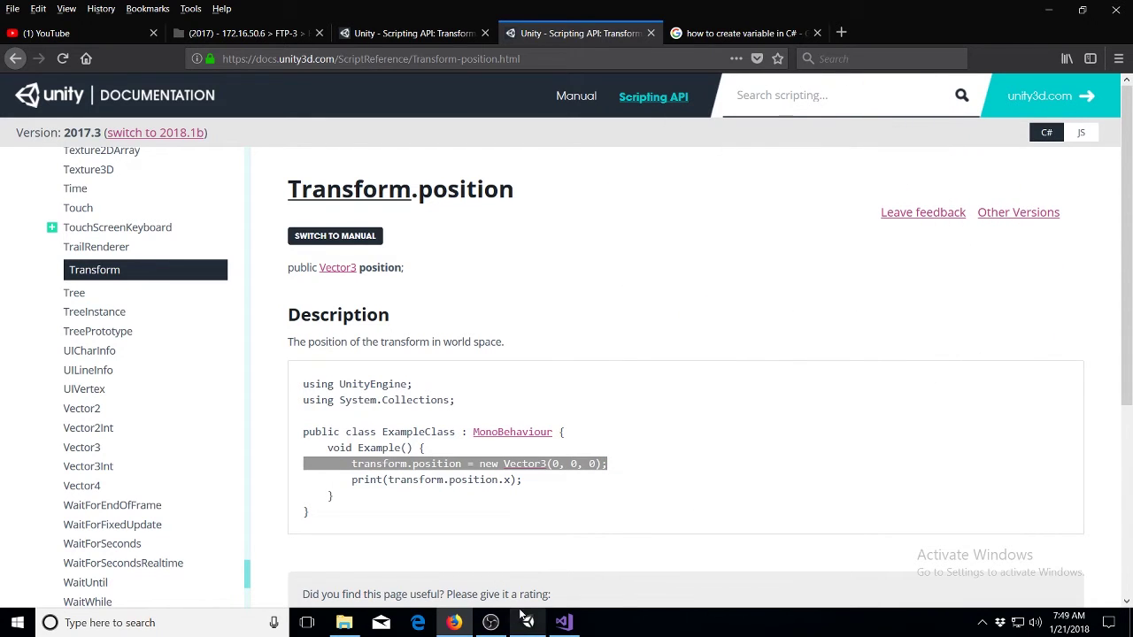
Delete the three movement lines from Update and save the Player script
click(563, 622)
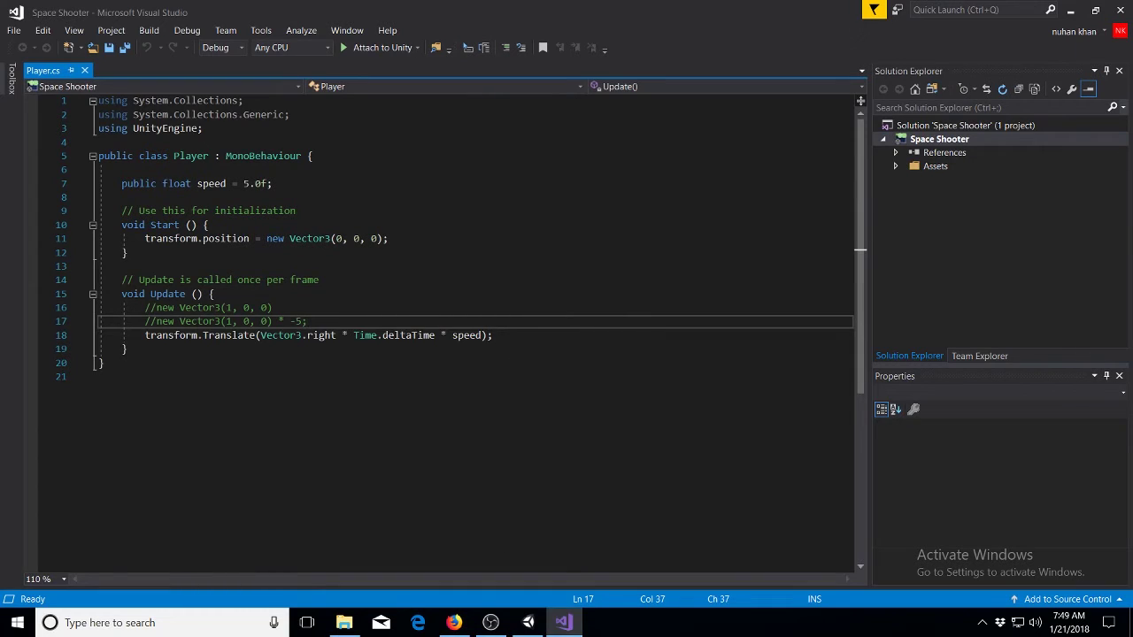
drag(493, 335, 147, 310)
key(Delete)
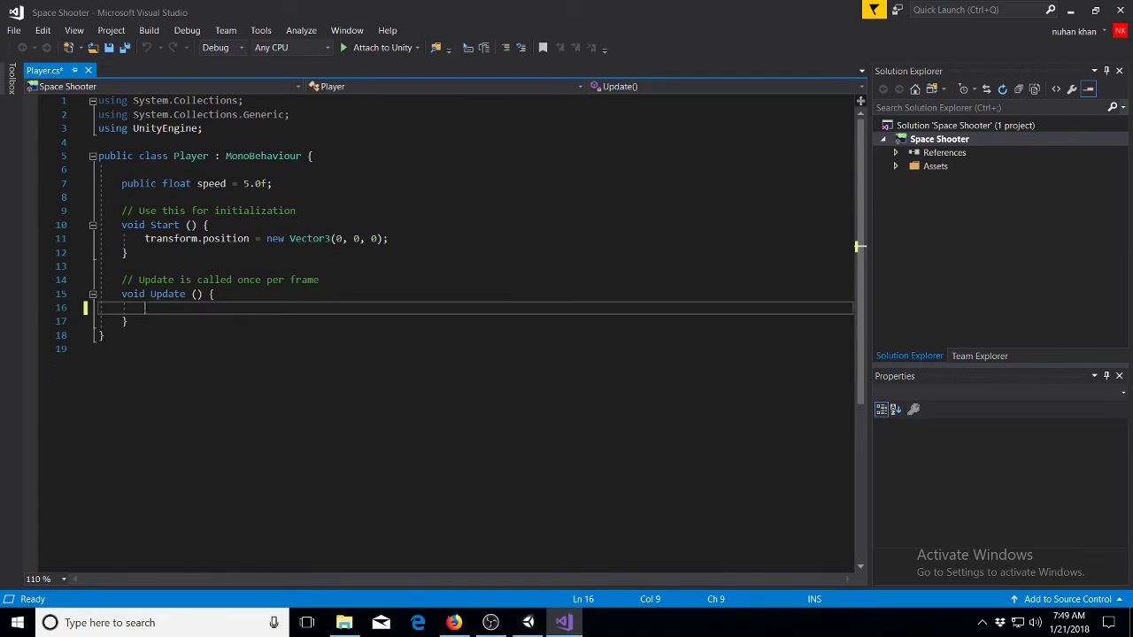
key(ctrl+s)
Remove the public speed variable and play-test that the ship starts centred
drag(273, 183, 119, 184)
key(Delete)
click(527, 622)
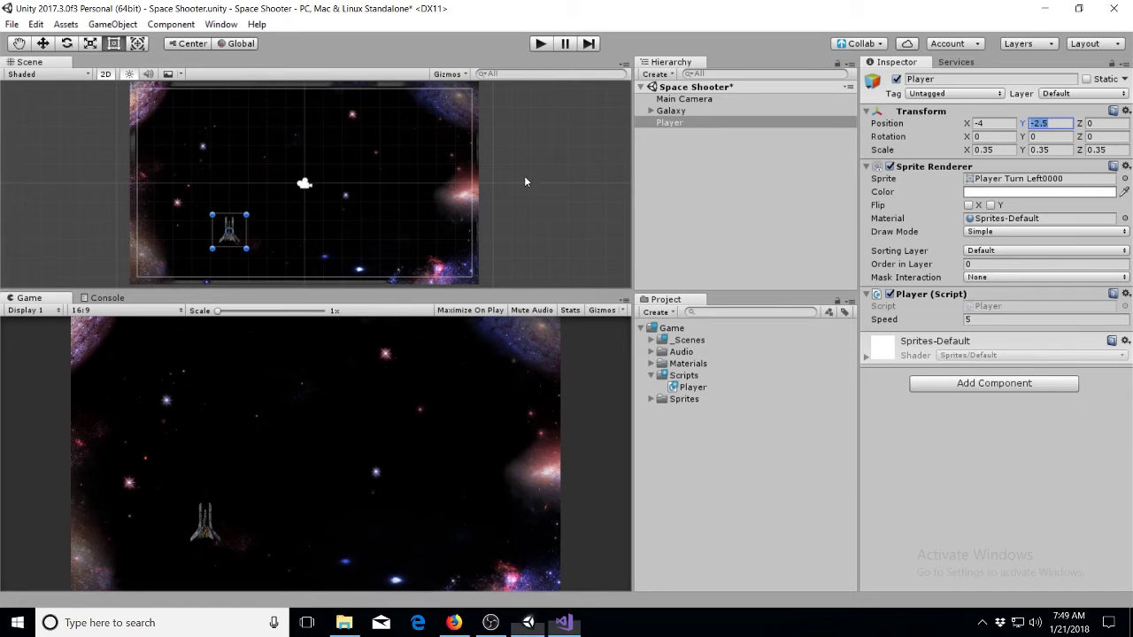
click(536, 44)
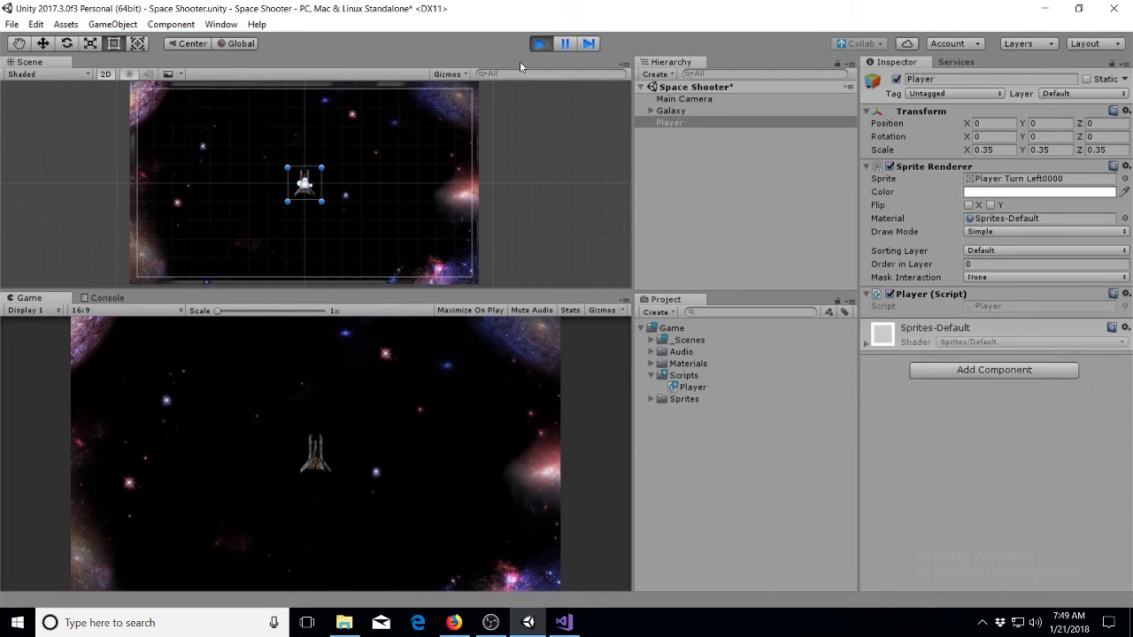
click(540, 44)
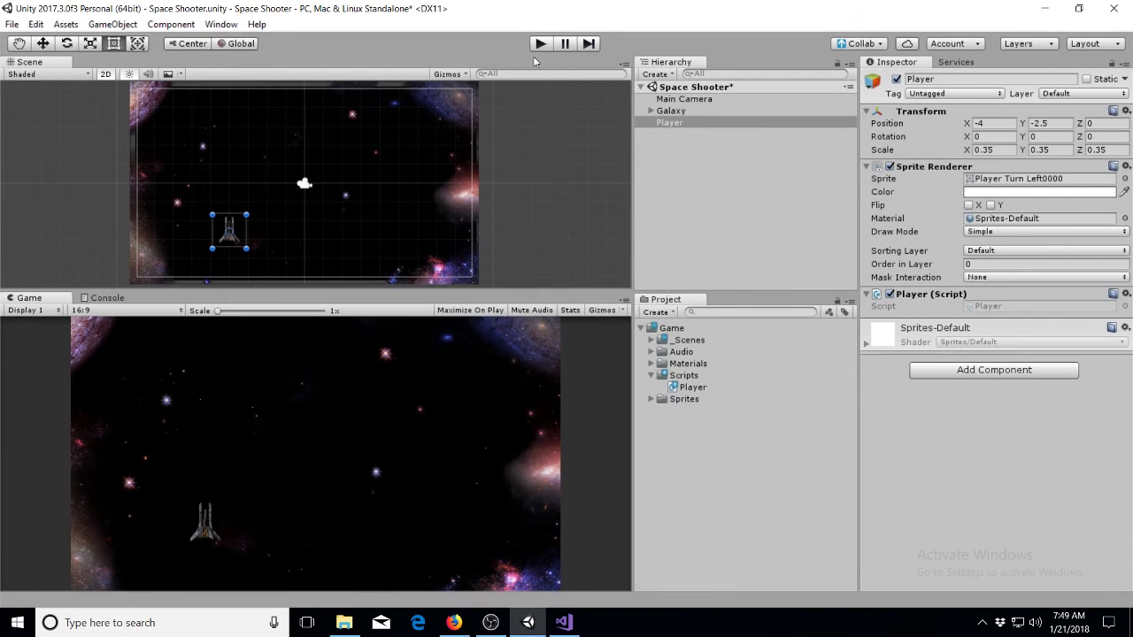
Open the Transform.Translate reference page in the browser's Unity documentation
click(564, 622)
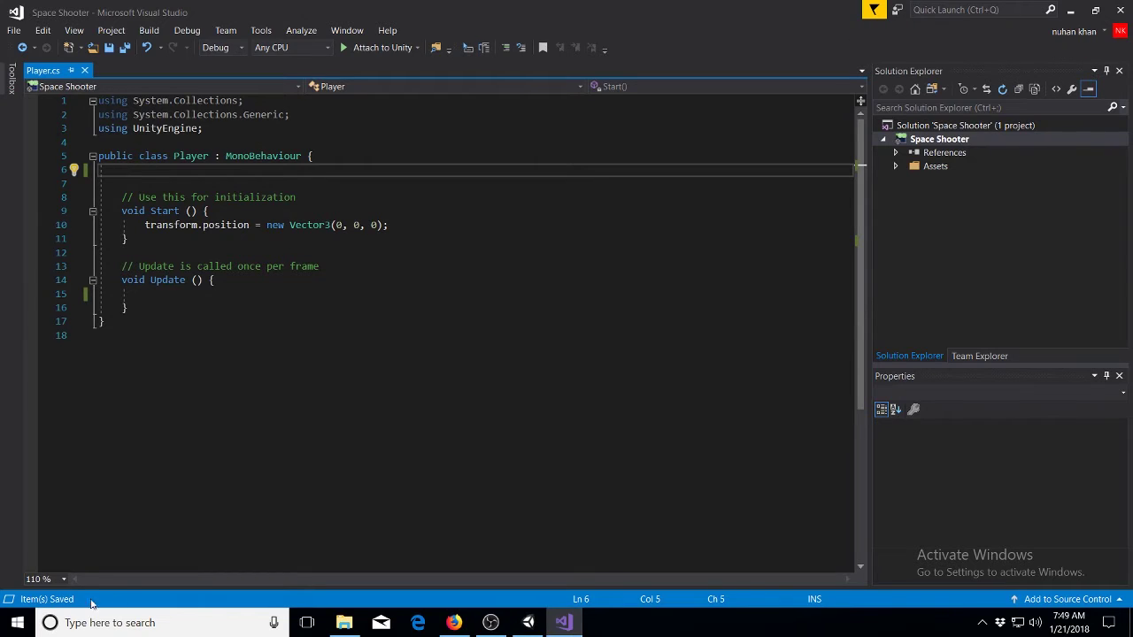
click(453, 622)
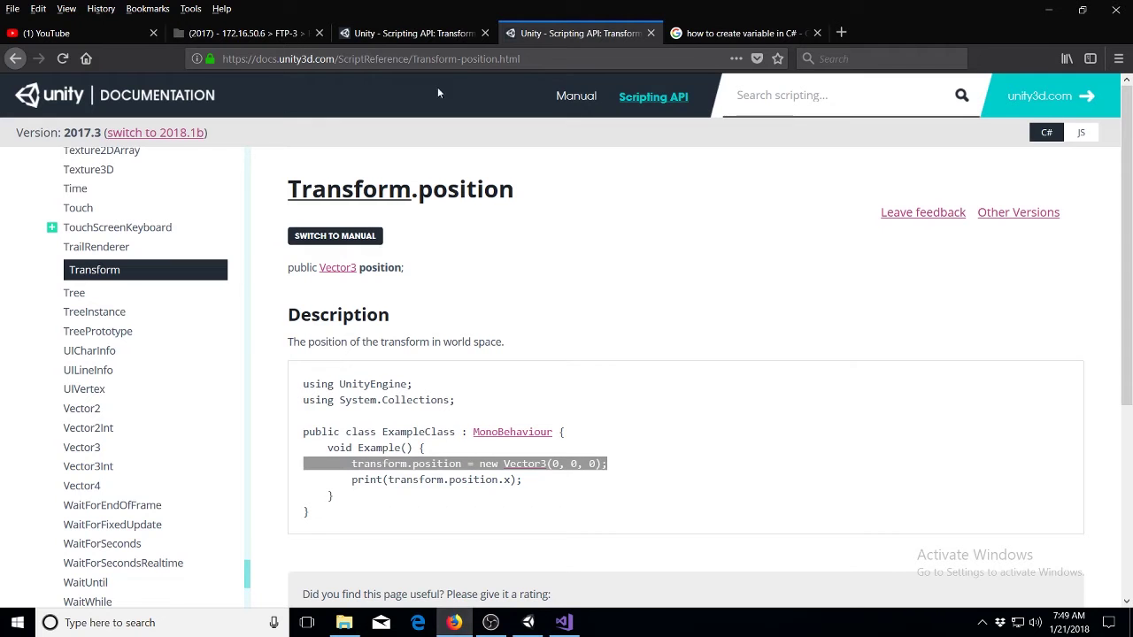
click(436, 35)
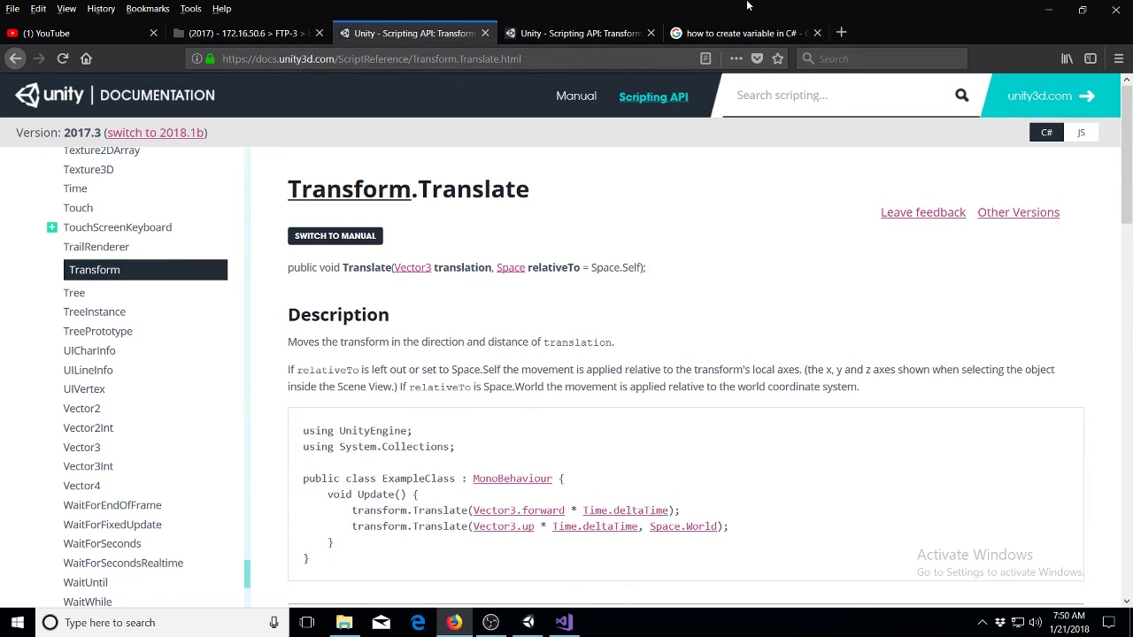
Write transform.Translate(Vector3.right); in Update using IntelliSense and save the script
click(564, 622)
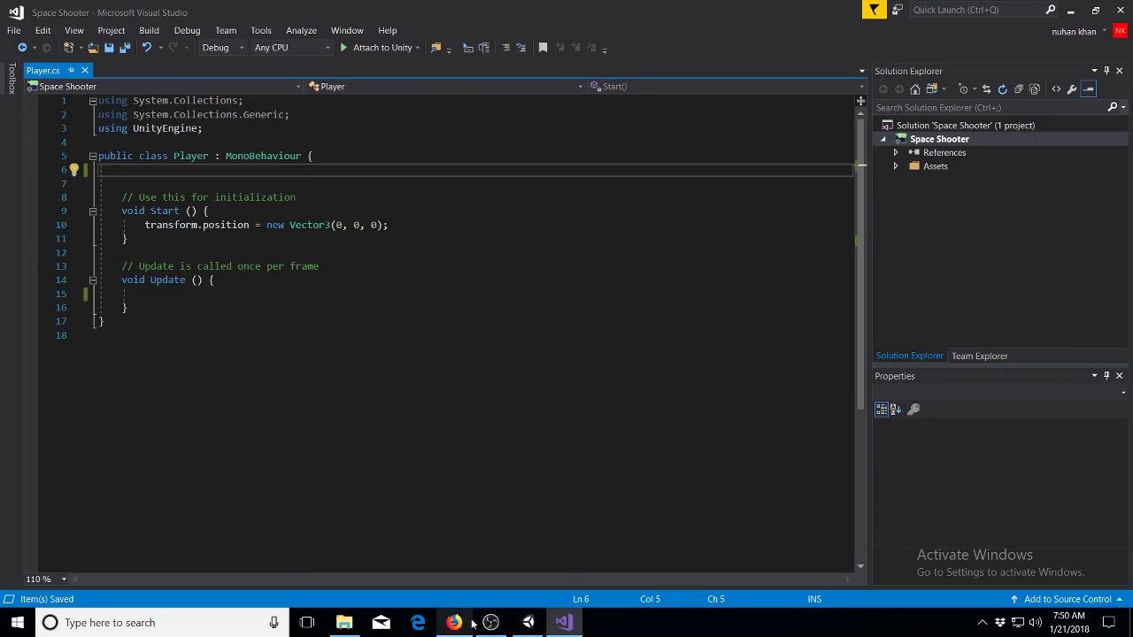
click(277, 295)
text(tr)
key(Tab)
text(.t)
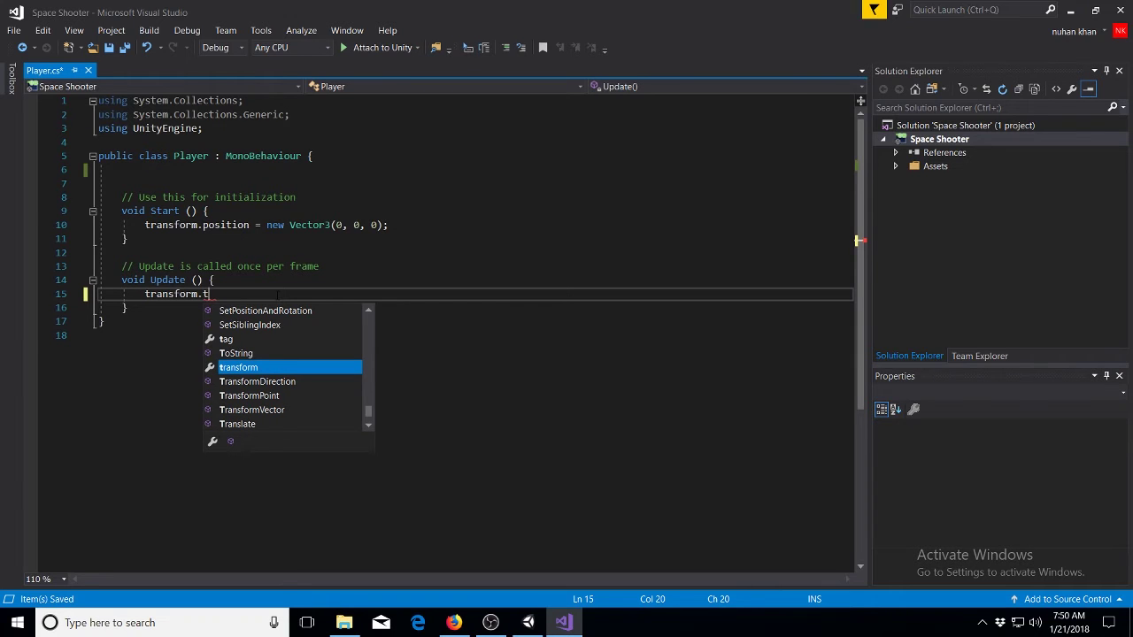
text(ransla)
key(Tab)
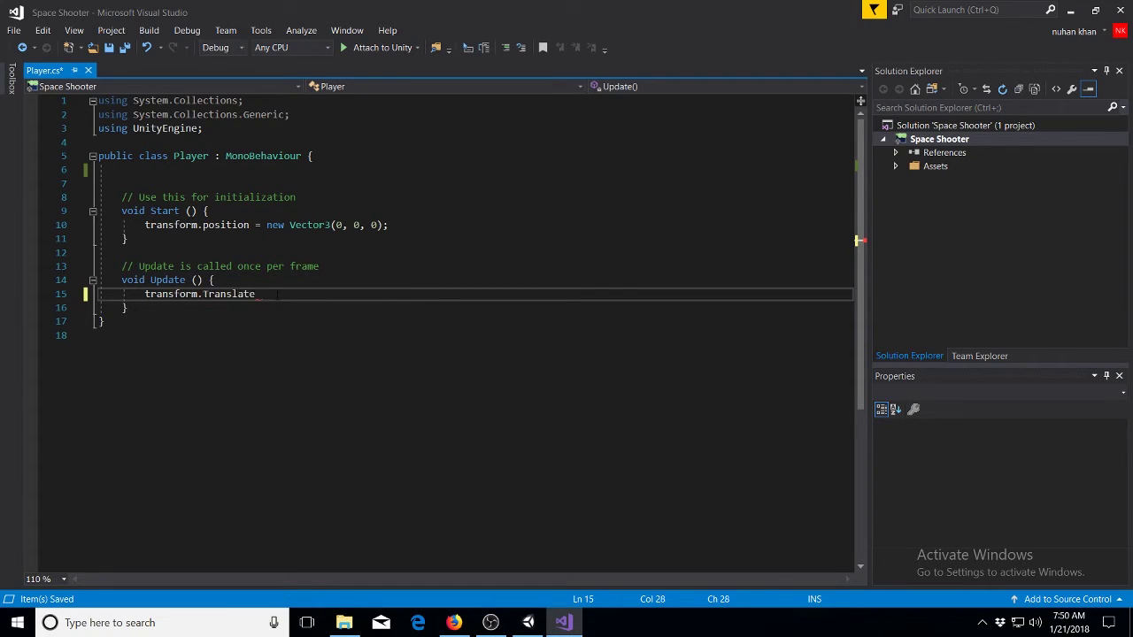
text(()
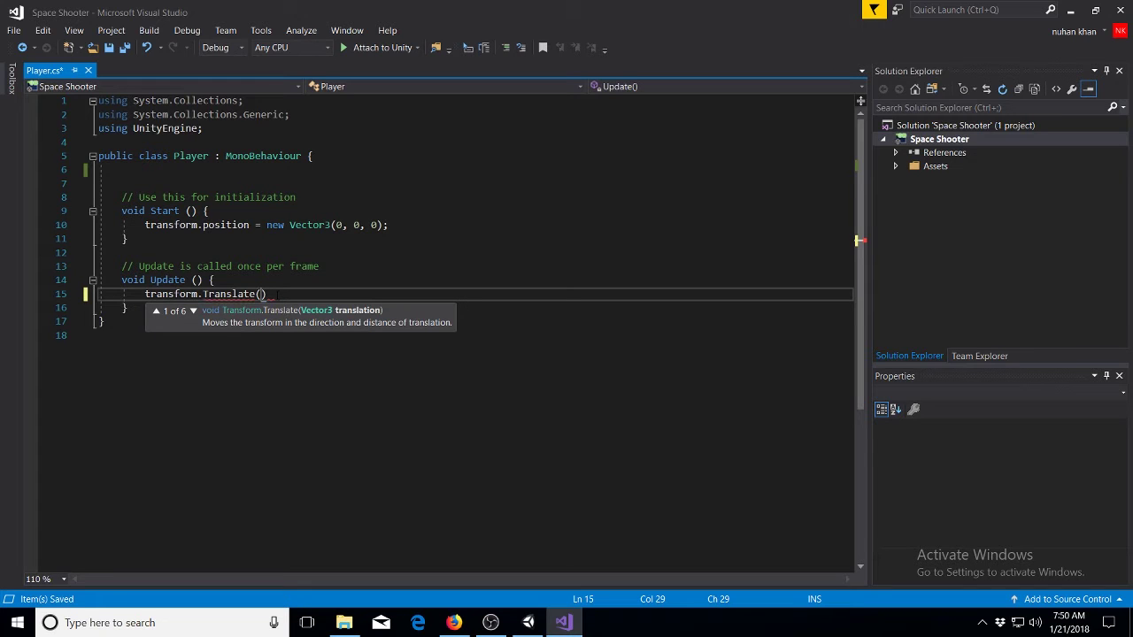
text(Ve)
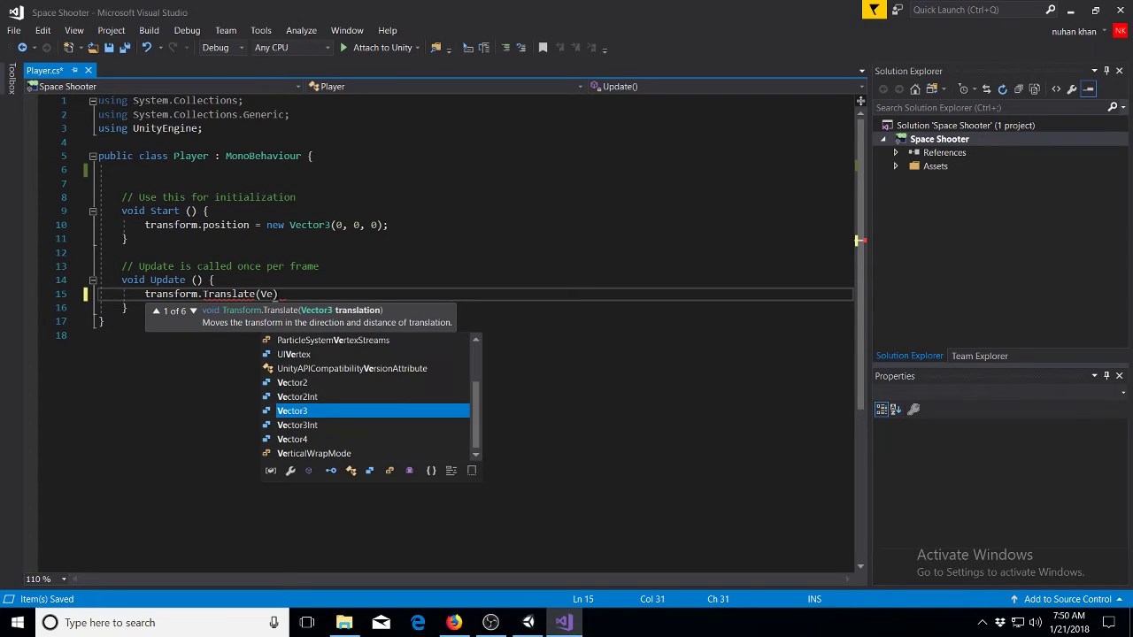
text(c)
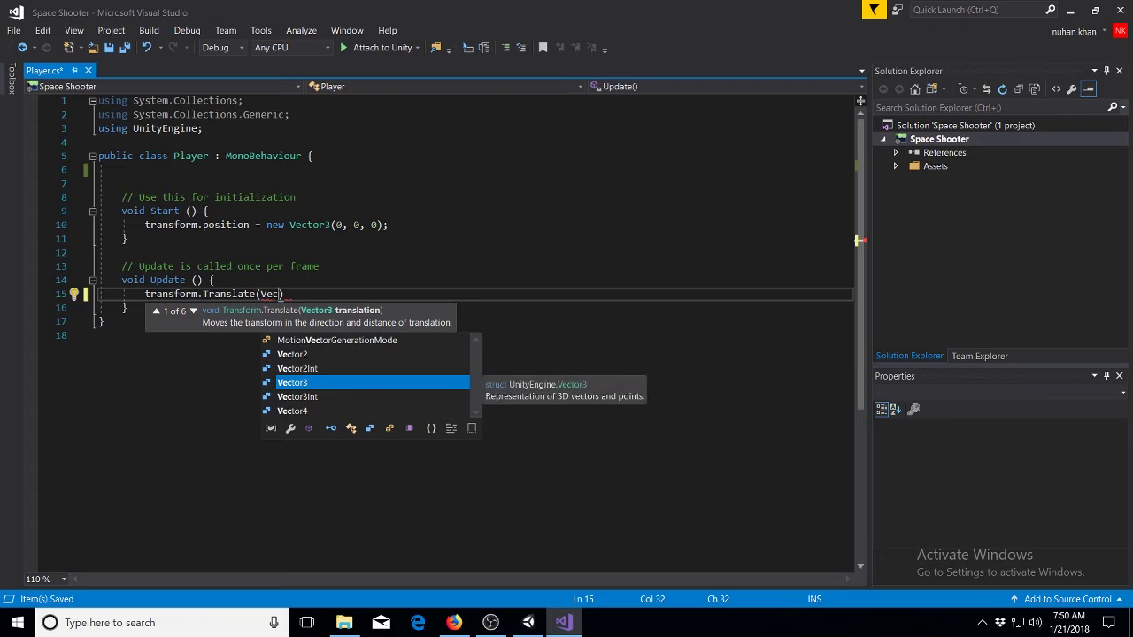
key(Tab)
text(.)
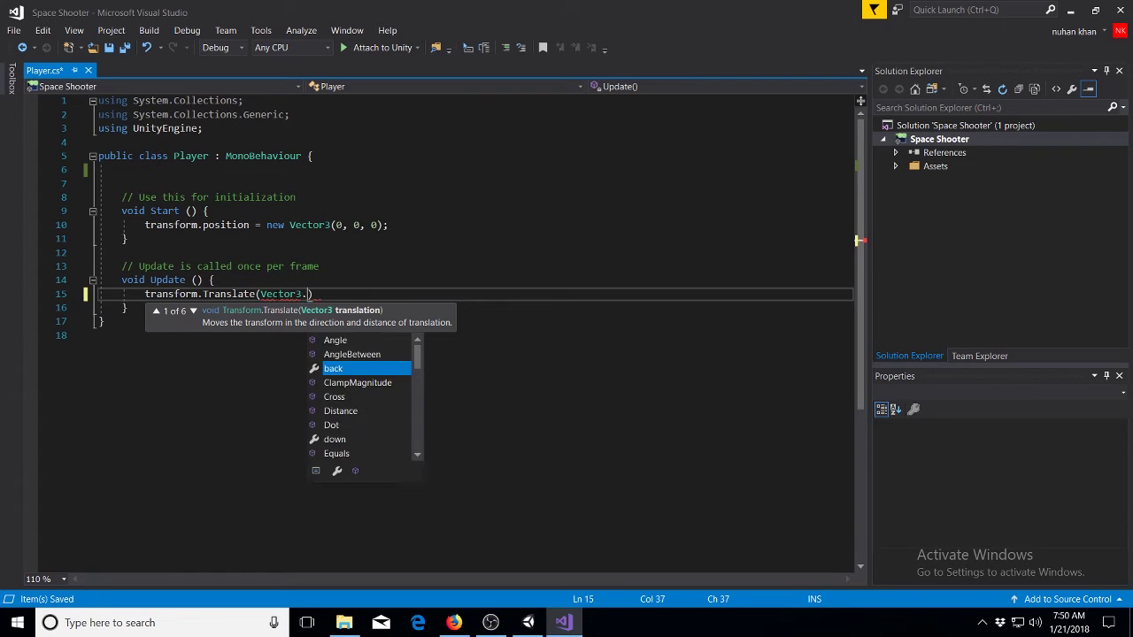
text(righ)
key(Tab)
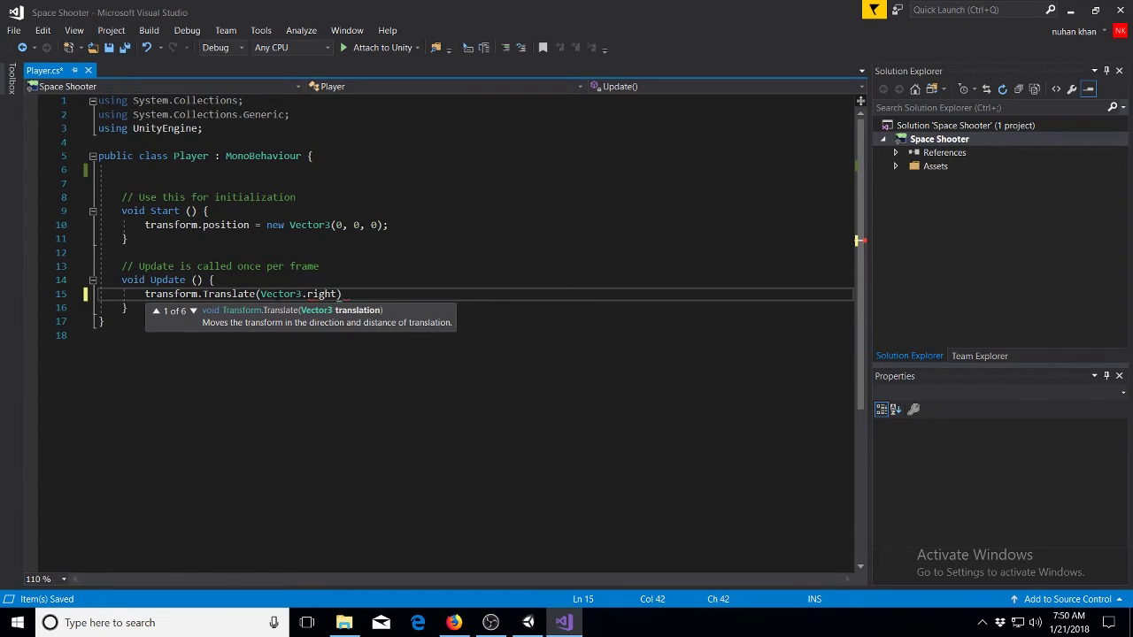
text();)
key(ctrl+s)
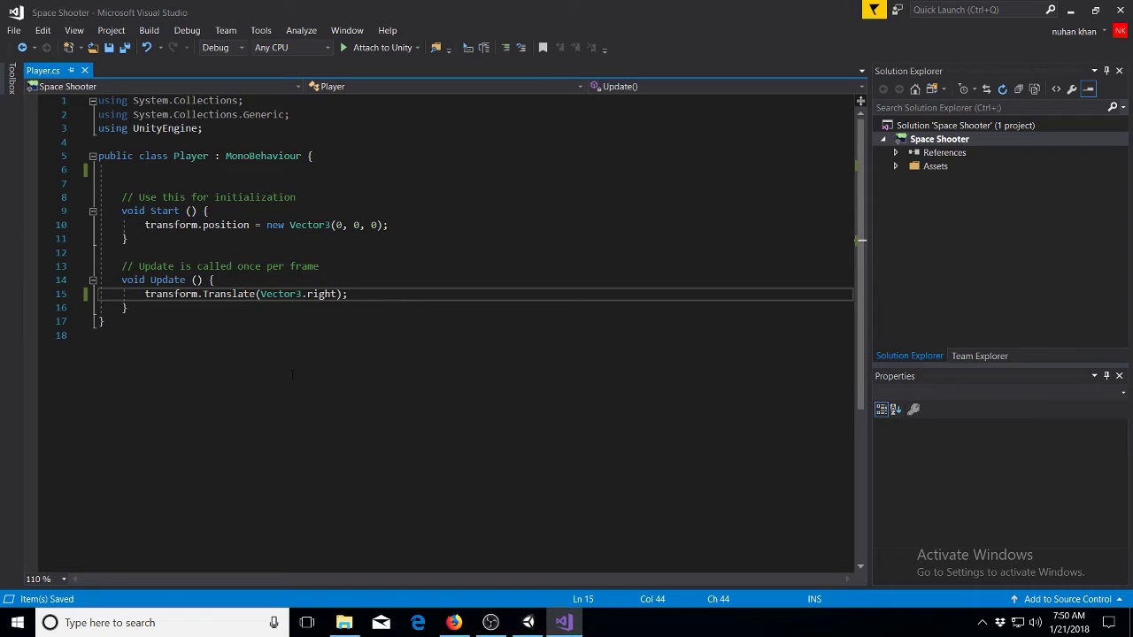
Play-test the ship's rightward movement in Unity, then stop
click(527, 622)
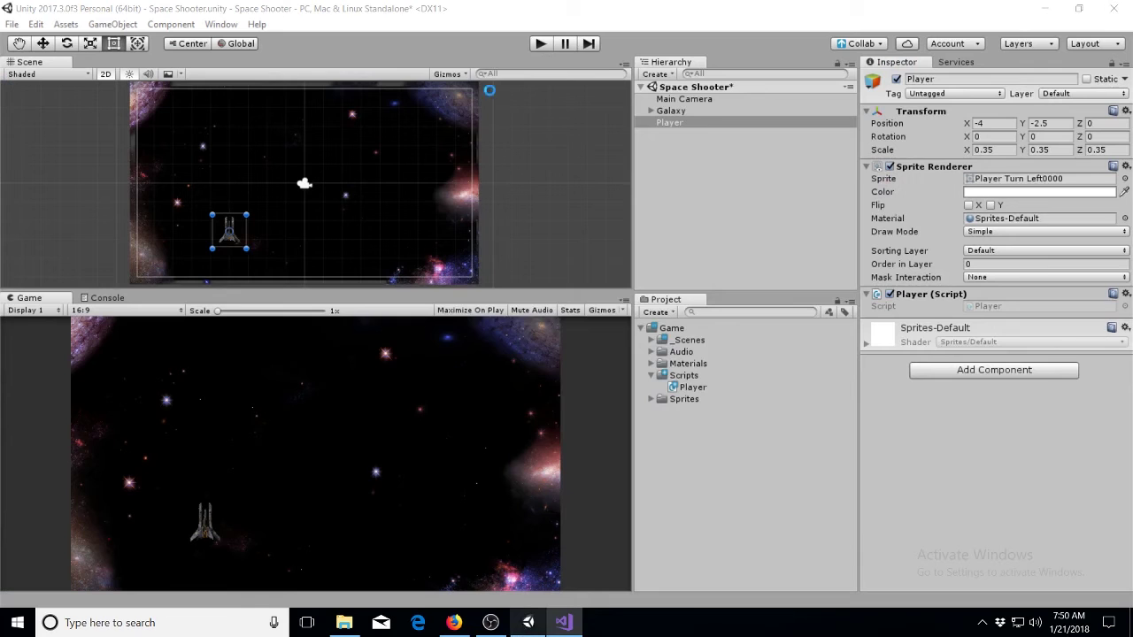
click(538, 46)
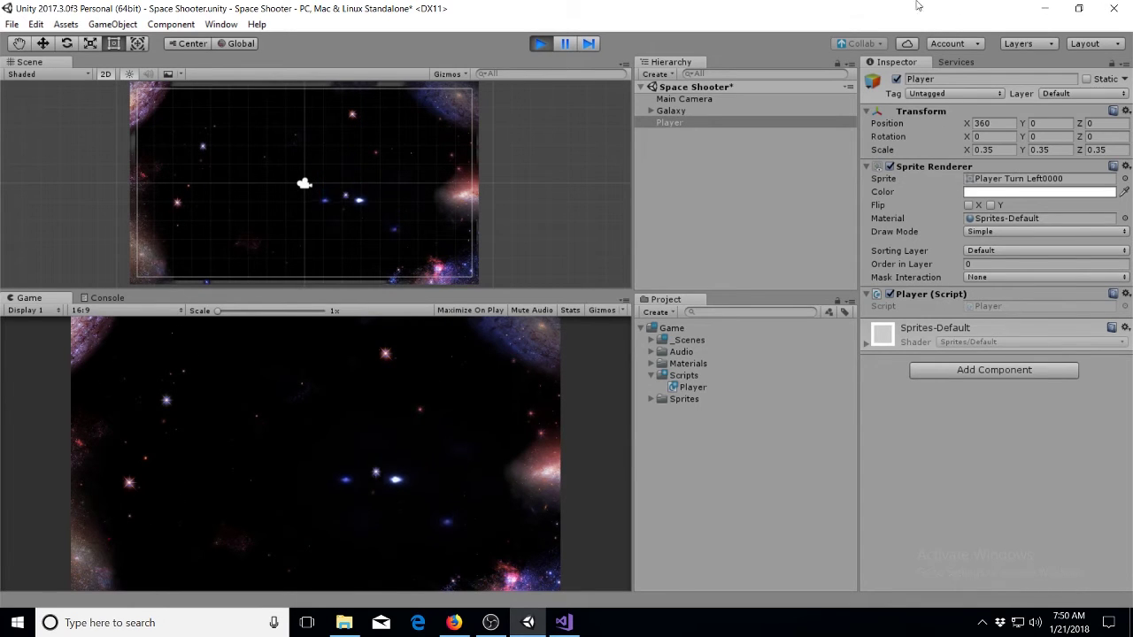
click(540, 43)
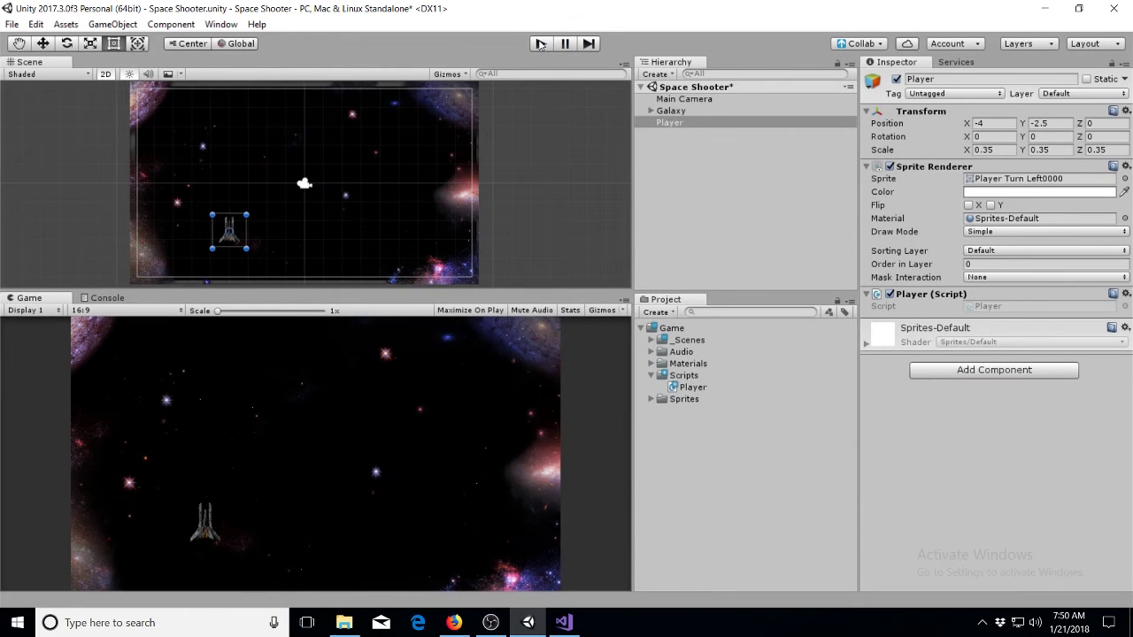
Drag the ship with the Move tool to about X 1.68, Y -1.04
click(43, 44)
mouse_move(289, 230)
mouse_down()
mouse_move(446, 236)
mouse_move(252, 246)
mouse_move(395, 254)
mouse_up()
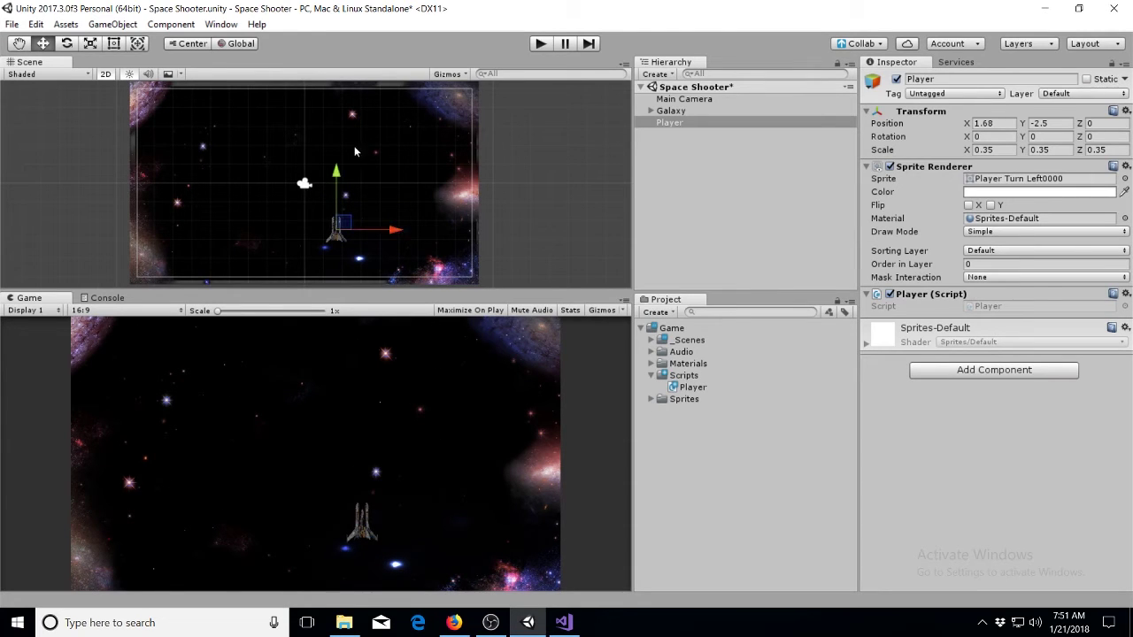
drag(339, 174, 338, 174)
mouse_move(337, 174)
mouse_down()
mouse_move(350, 103)
mouse_move(337, 146)
mouse_up()
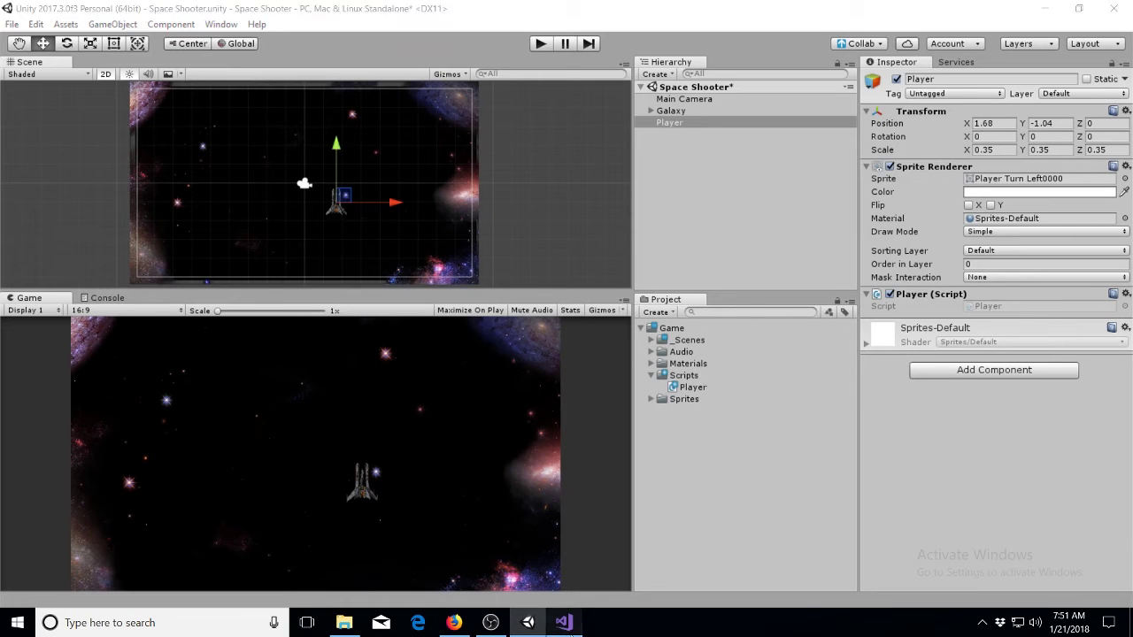
Append * Time.deltaTime after Vector3.right in the Translate call and save
click(564, 622)
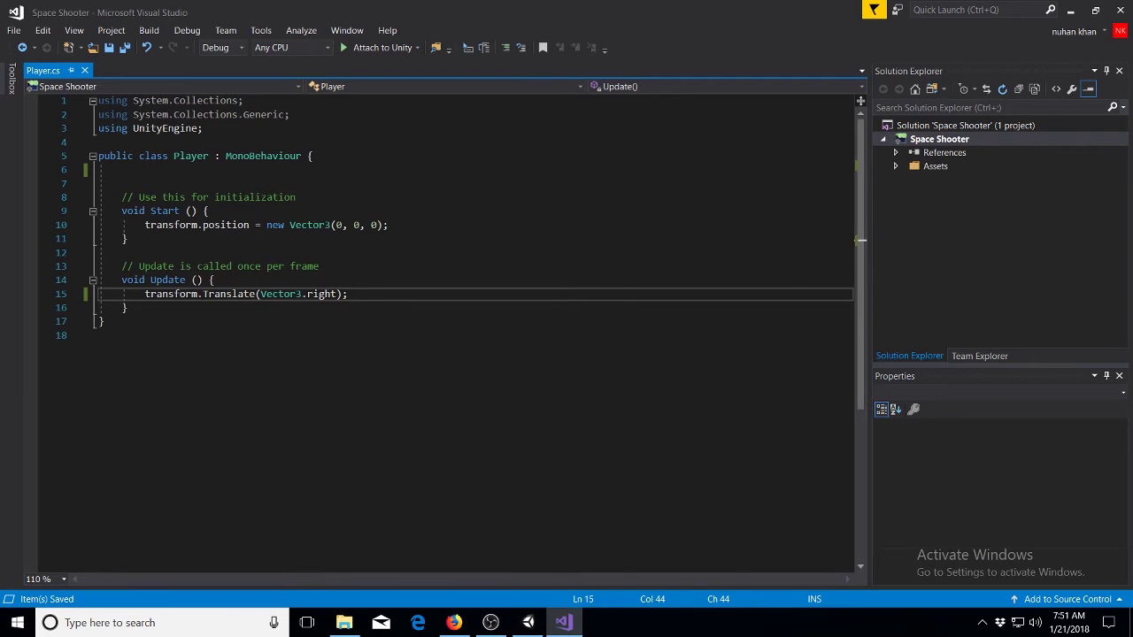
double_click(323, 294)
text(*)
text( T)
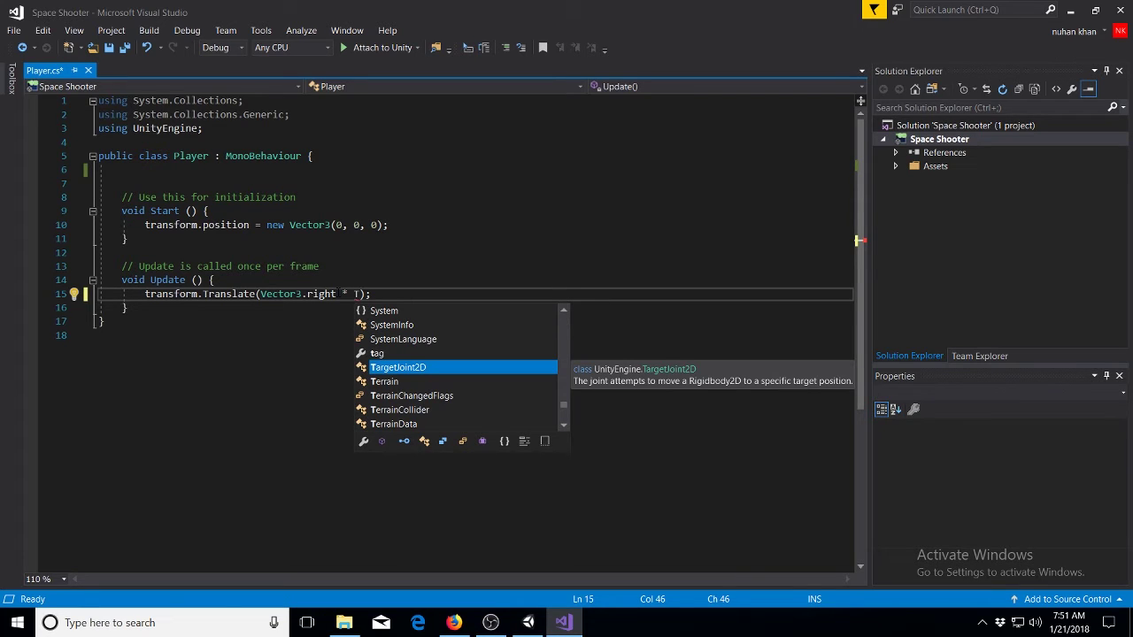
text(ime)
key(Escape)
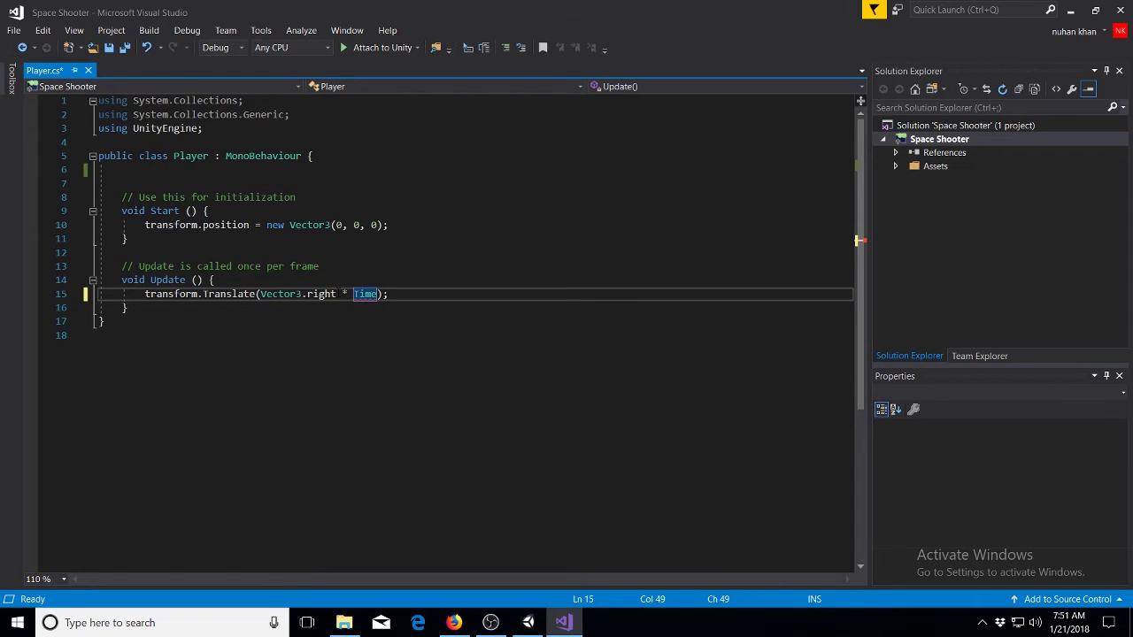
text(.)
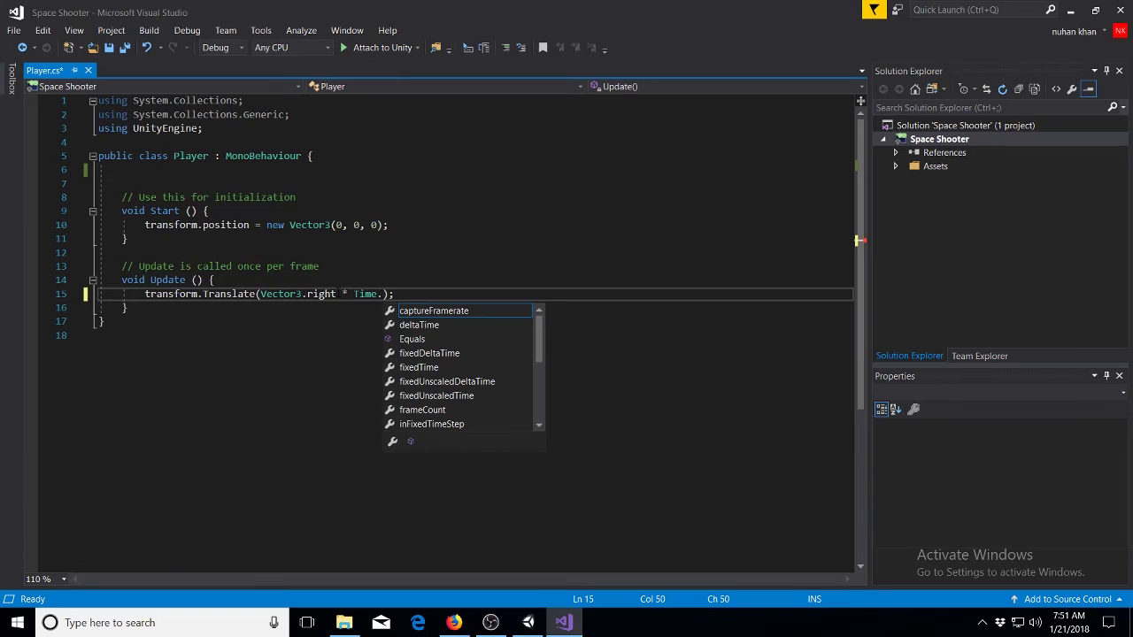
text(delt)
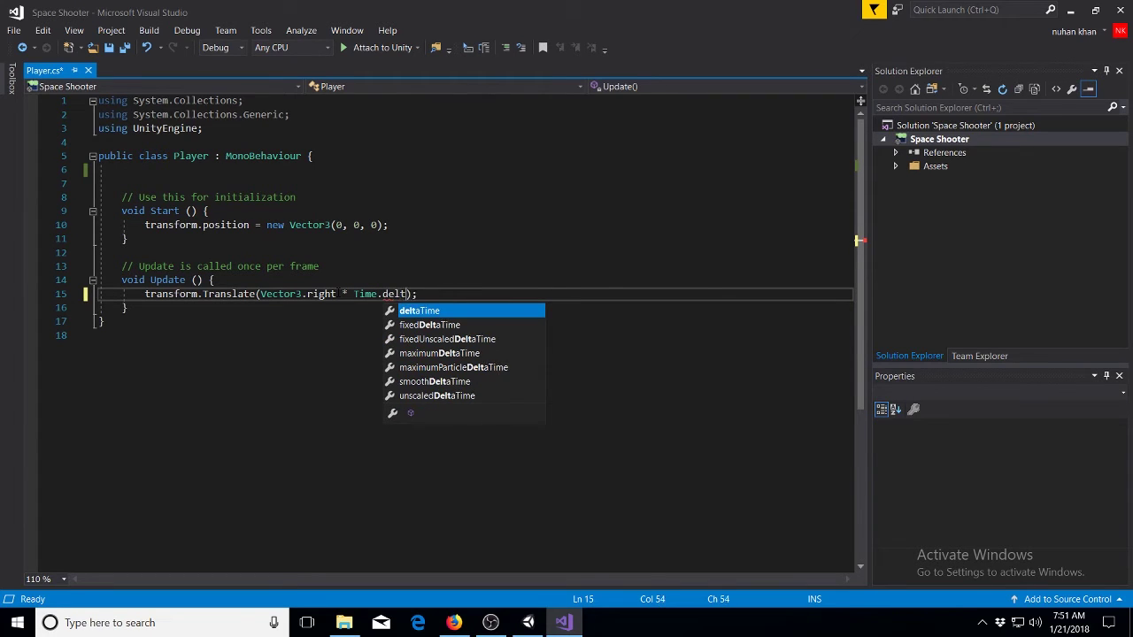
key(Tab)
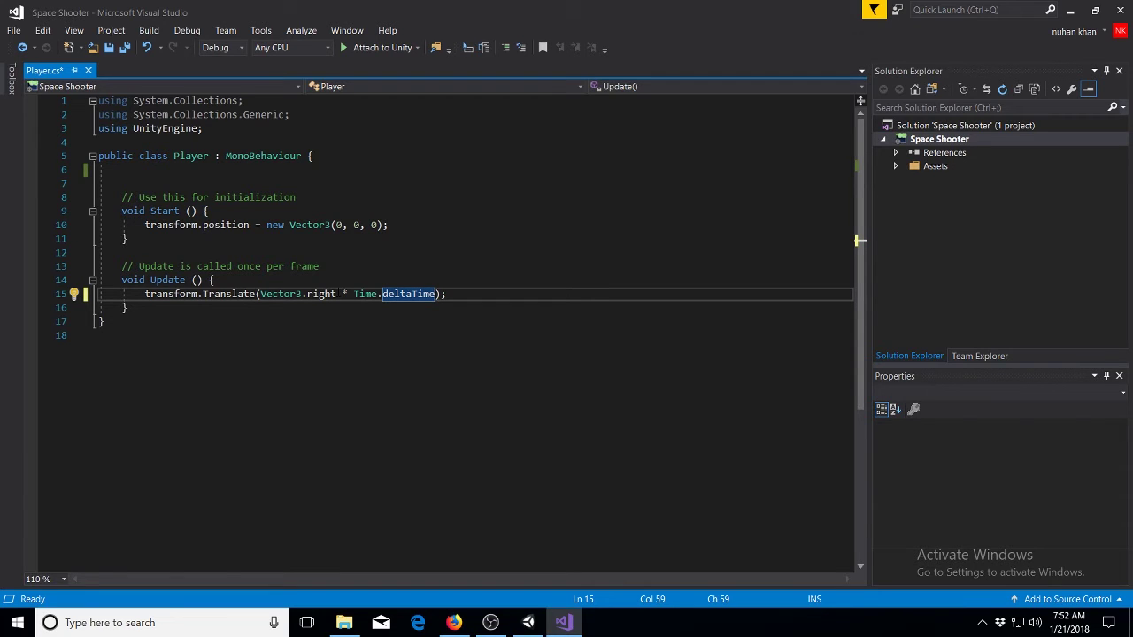
key(ctrl+s)
Play-test the deltaTime-scaled movement in Unity, then stop
click(528, 622)
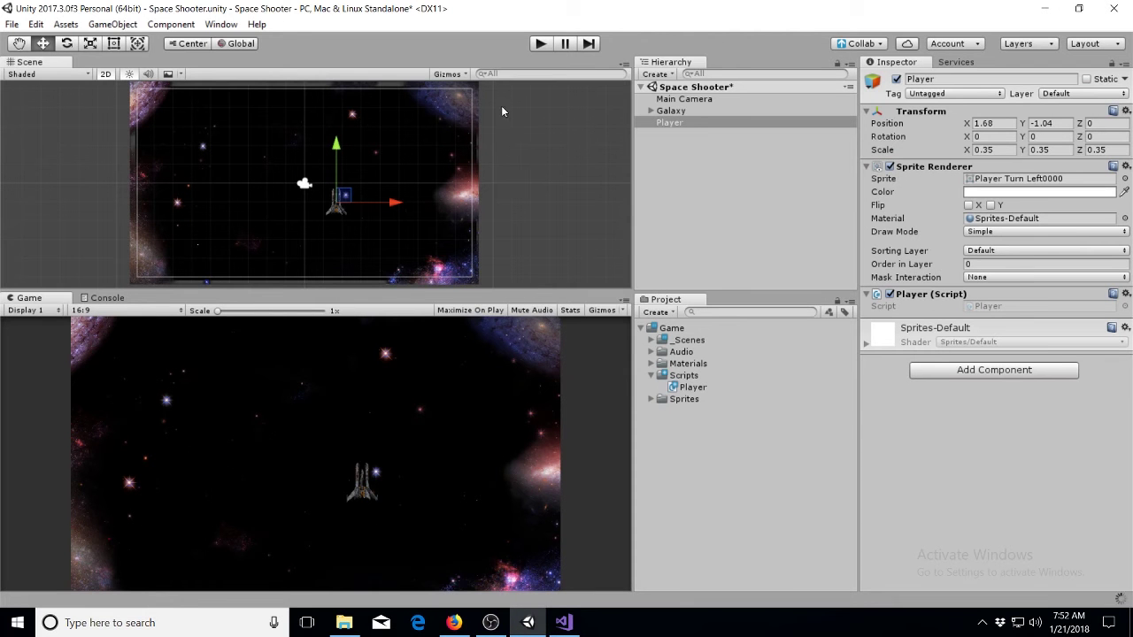
click(535, 49)
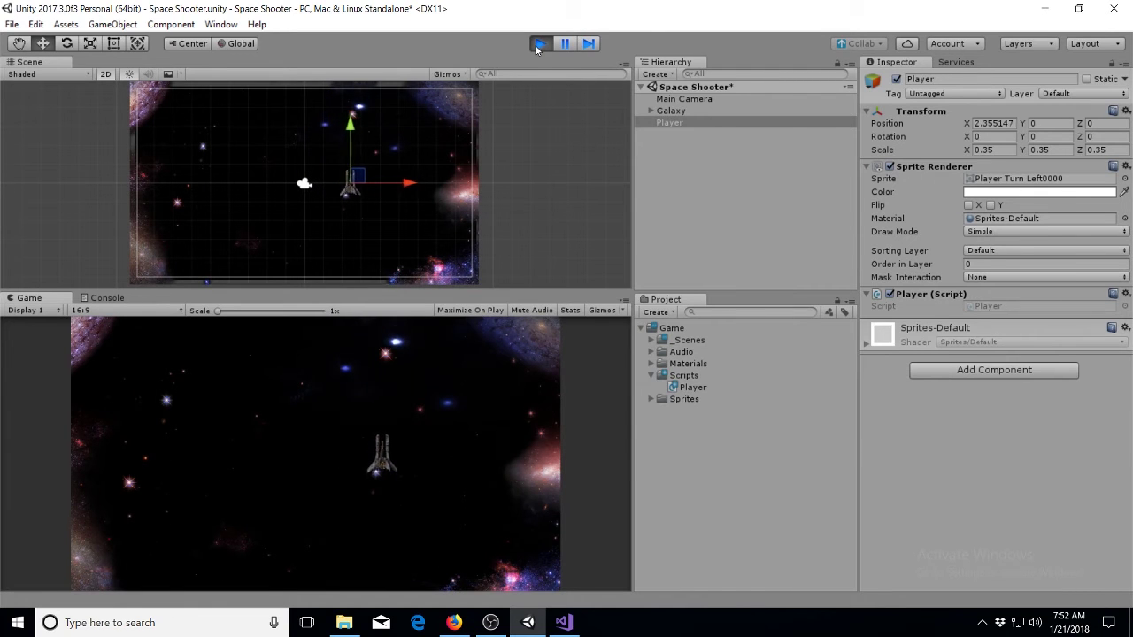
click(537, 46)
Multiply the movement by 5 after deltaTime and play-test the faster rightward motion
click(553, 626)
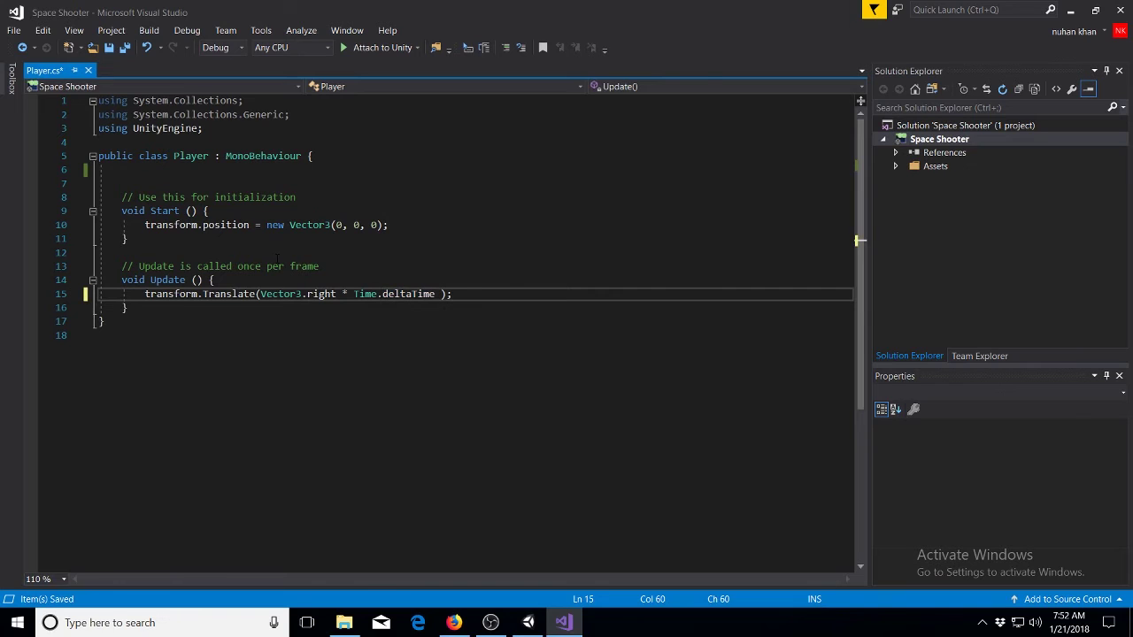
text(8)
key(BackSpace)
key(BackSpace)
text(* 5)
click(527, 622)
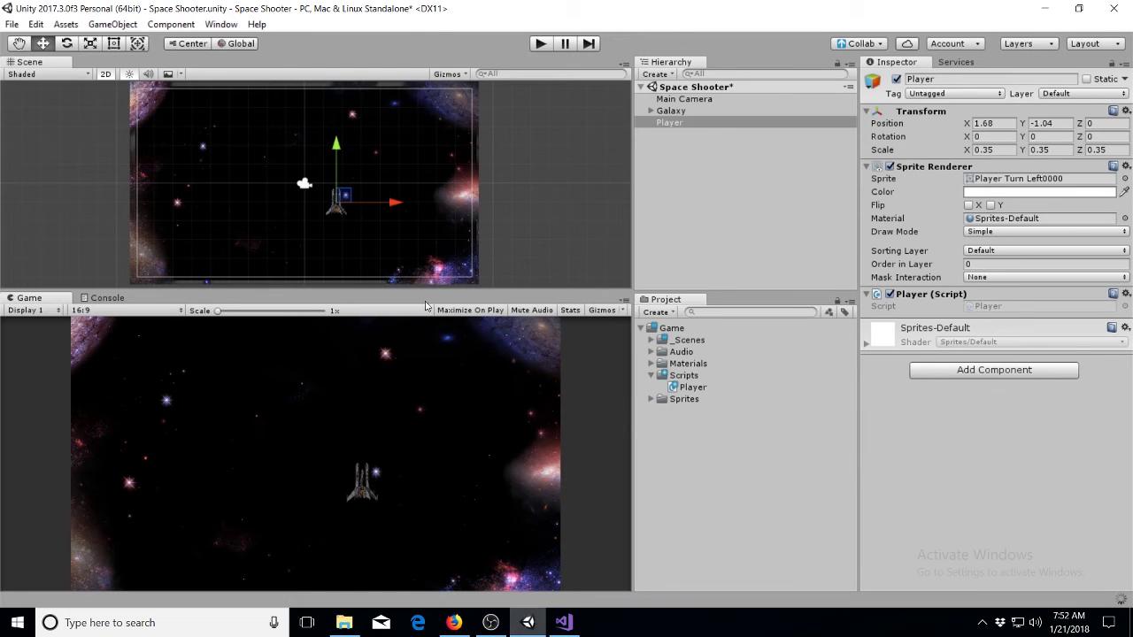
click(535, 44)
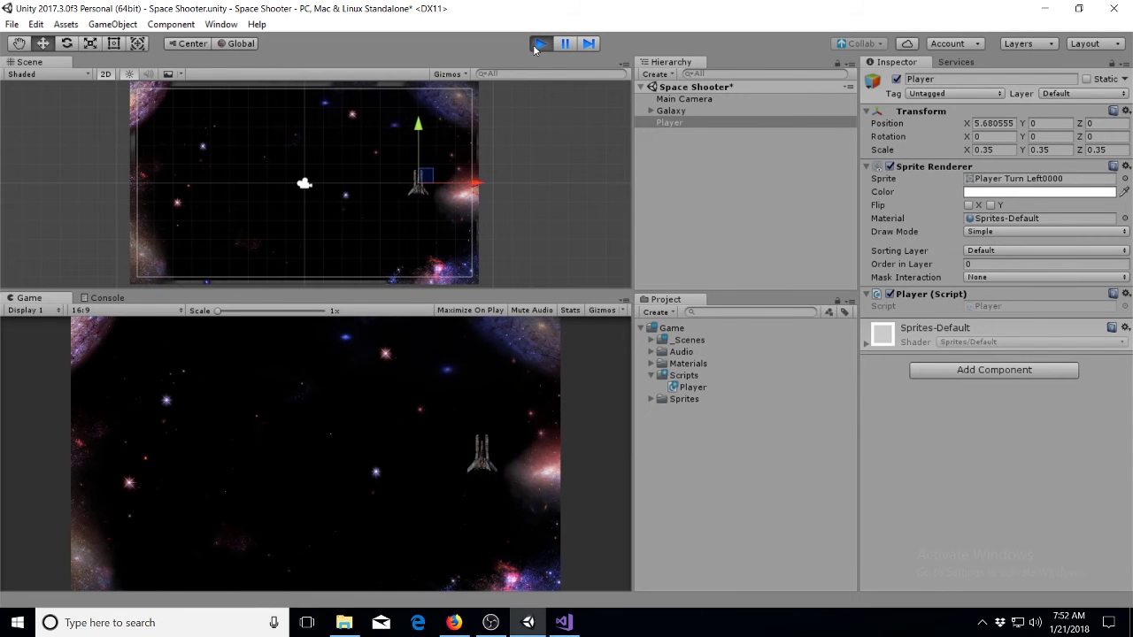
click(535, 45)
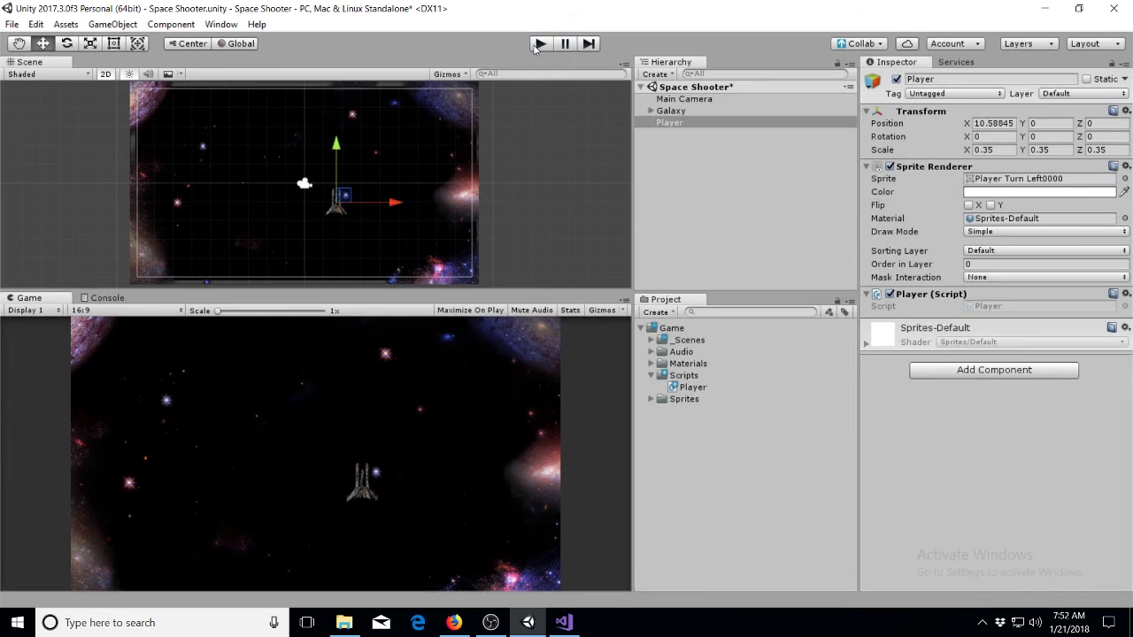
Add a comment line //new Vector(1, 0, 0) at the top of Update
click(563, 622)
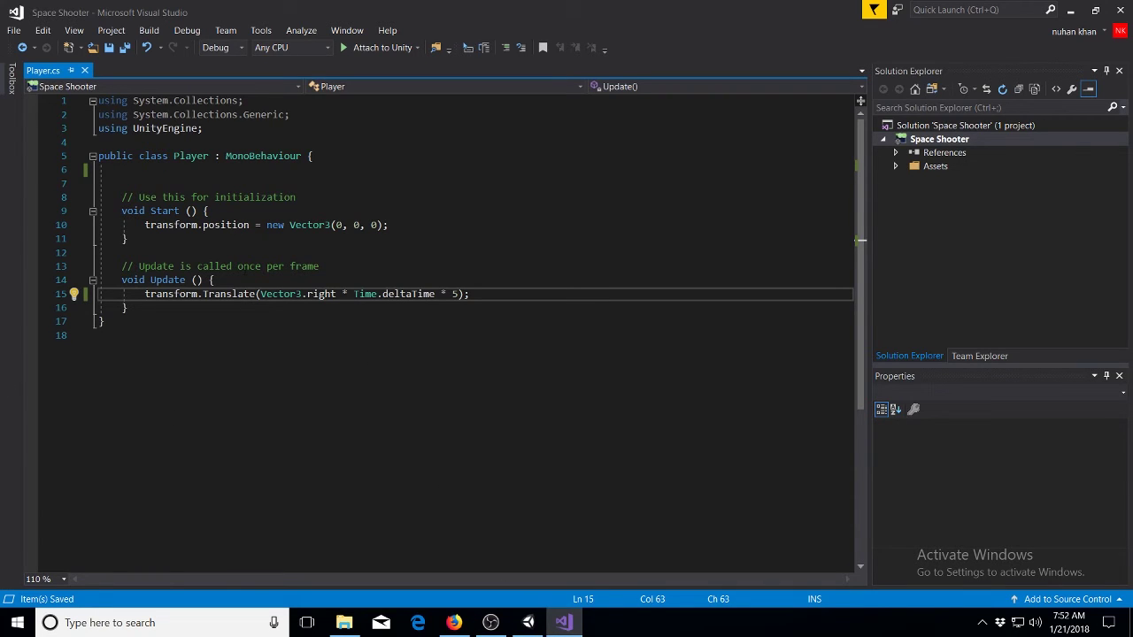
click(248, 281)
key(Return)
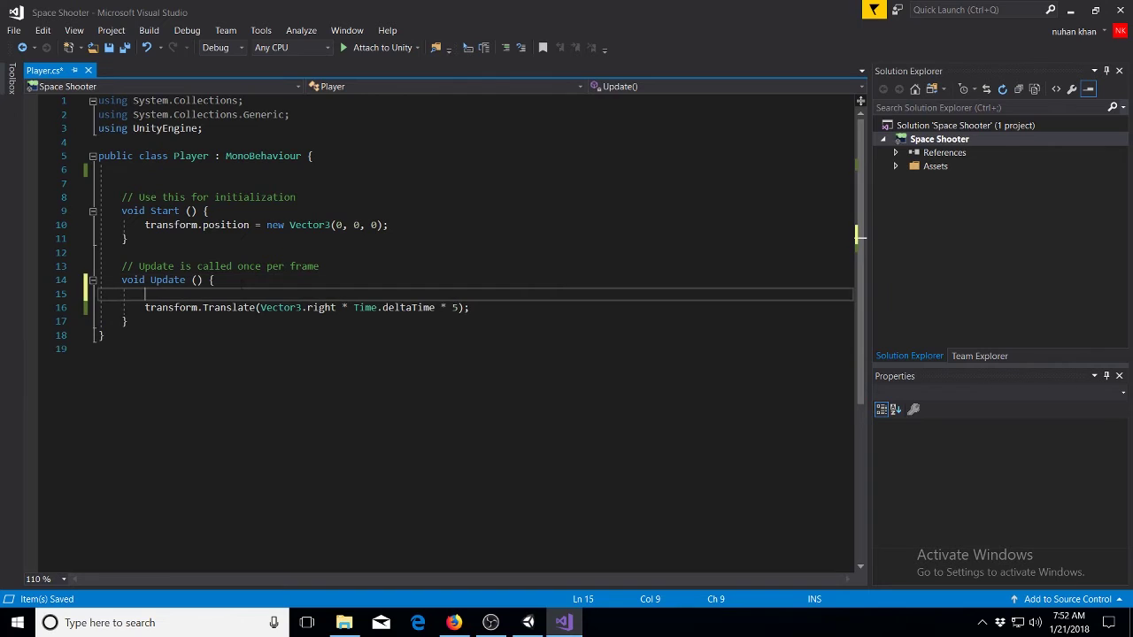
text(//)
text(new Vector)
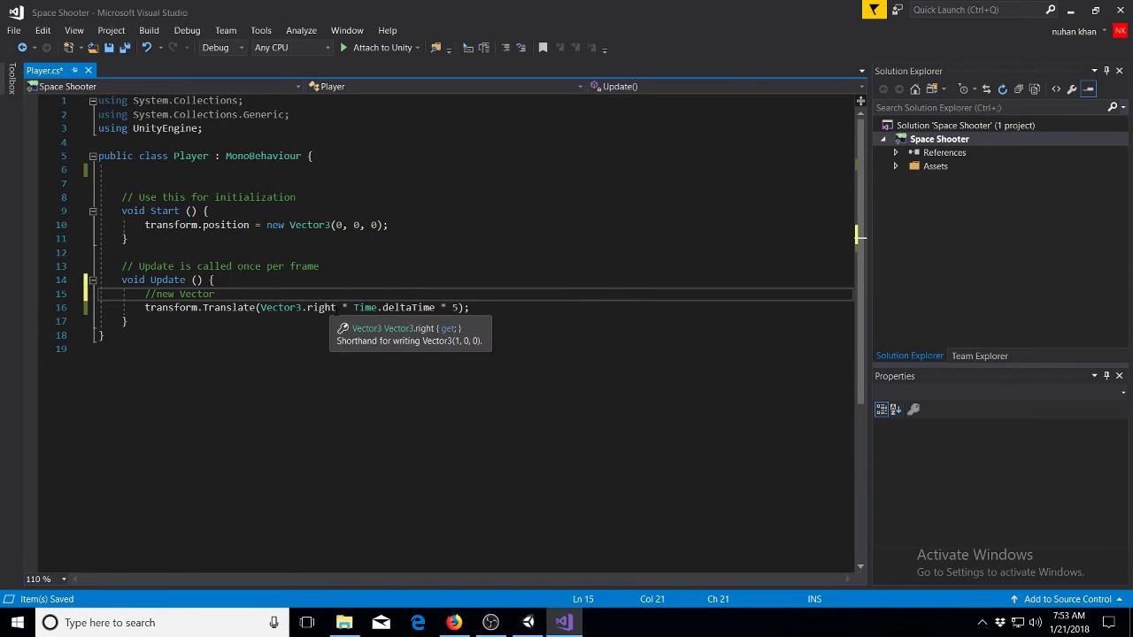
mouse_move(337, 307)
mouse_down()
mouse_move(129, 321)
mouse_move(279, 307)
mouse_up()
key(ctrl+shift+Left)
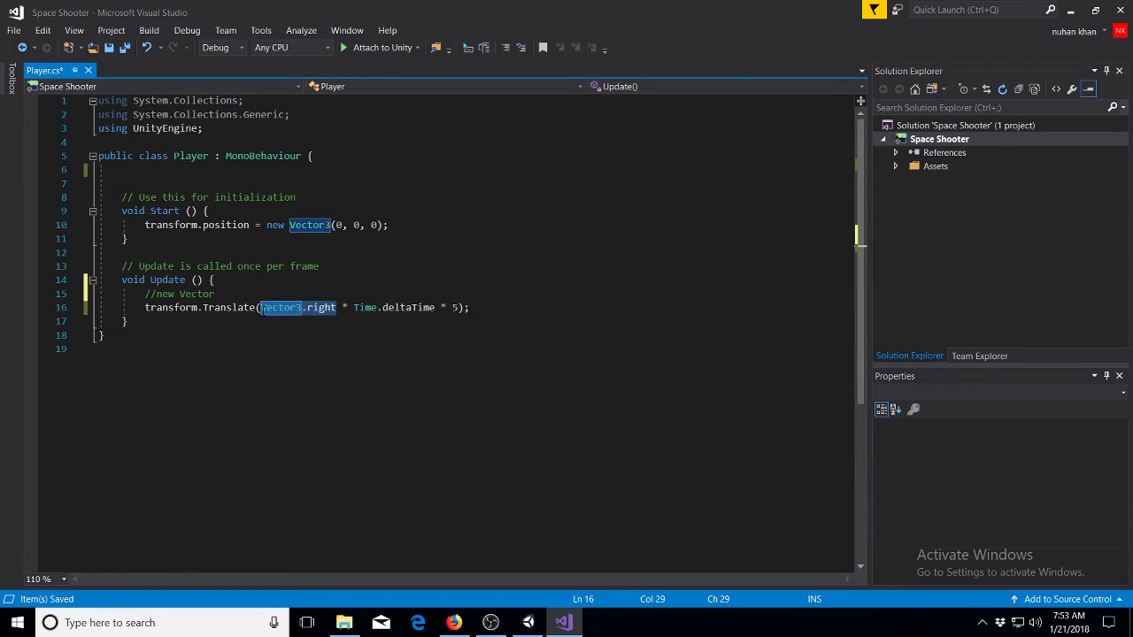
key(Up)
text((1)
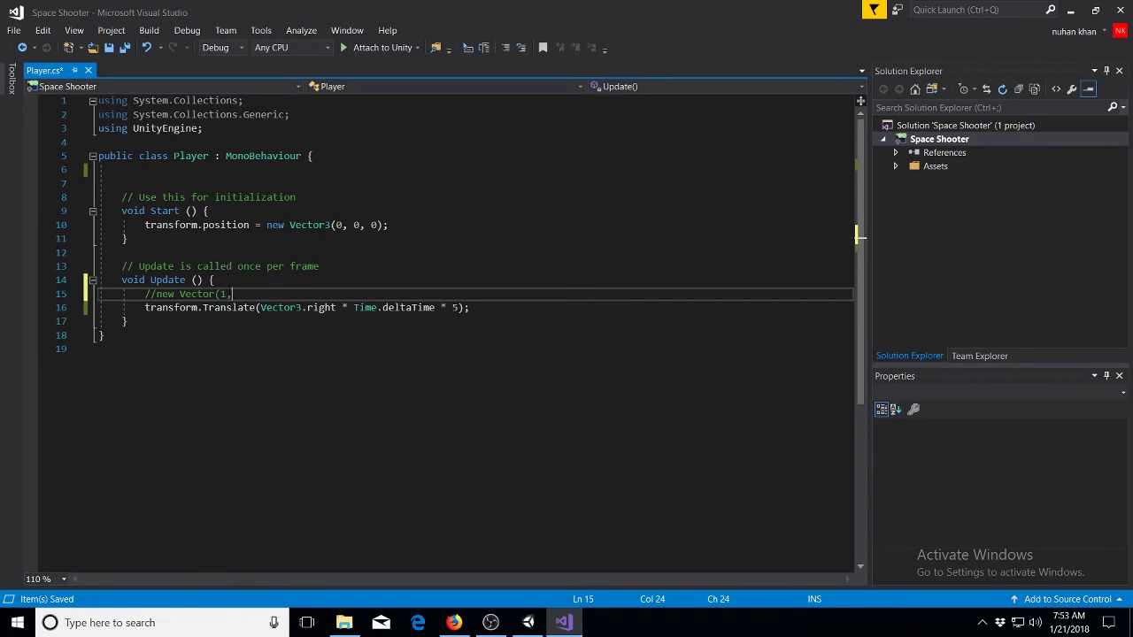
key(BackSpace)
key(BackSpace)
key(BackSpace)
text(, 0, 0))
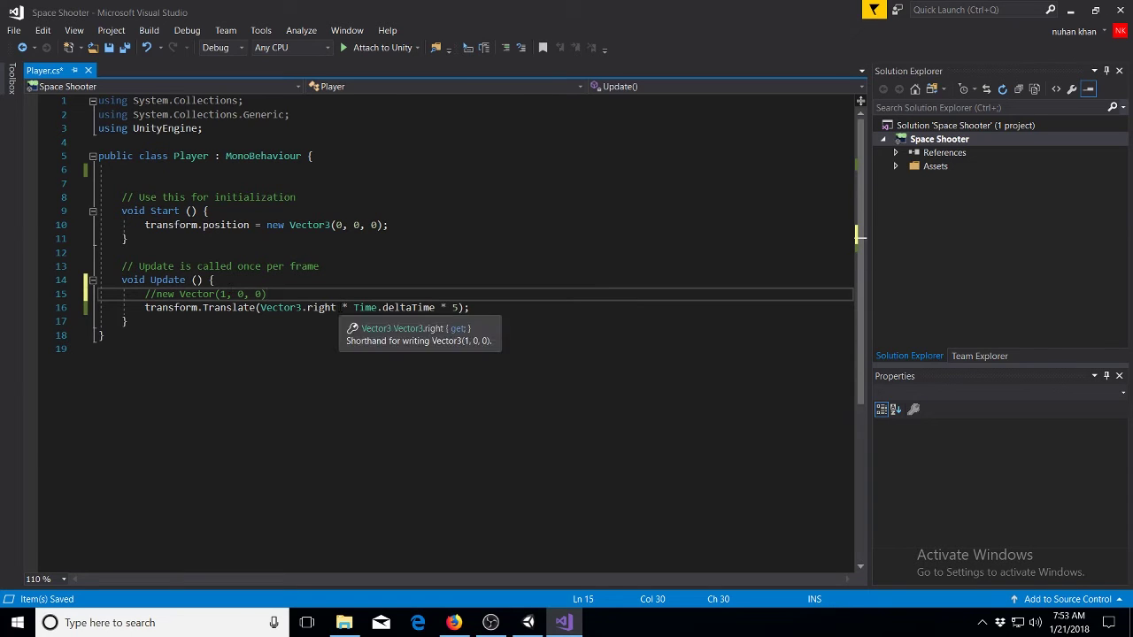
Start a second // comment line below the Vector comment
click(254, 294)
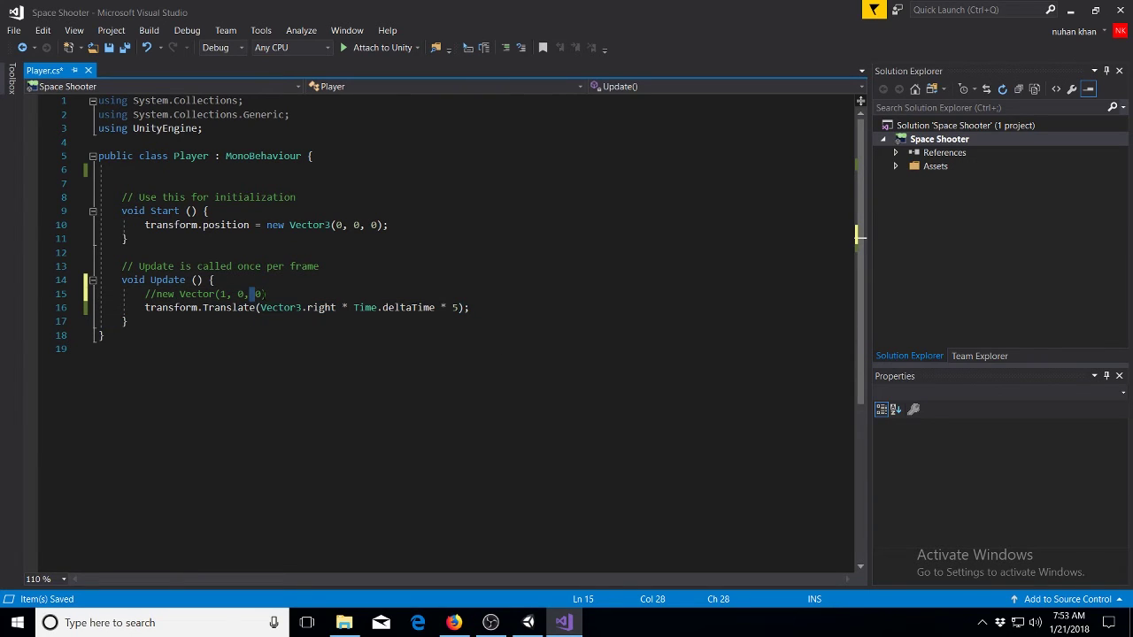
drag(267, 293, 155, 294)
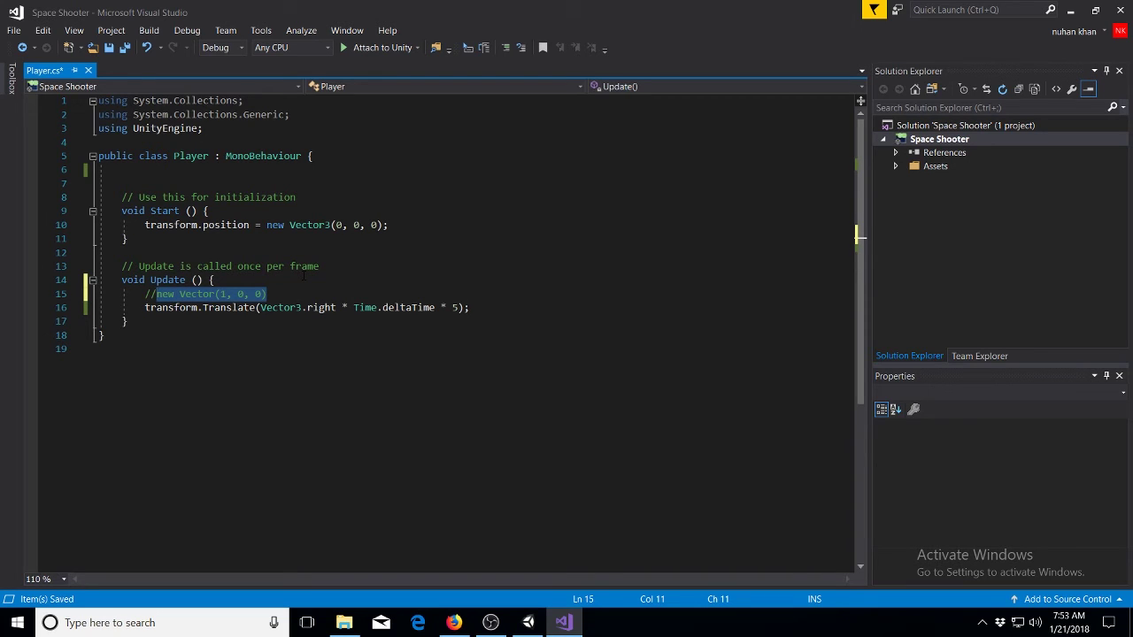
key(End)
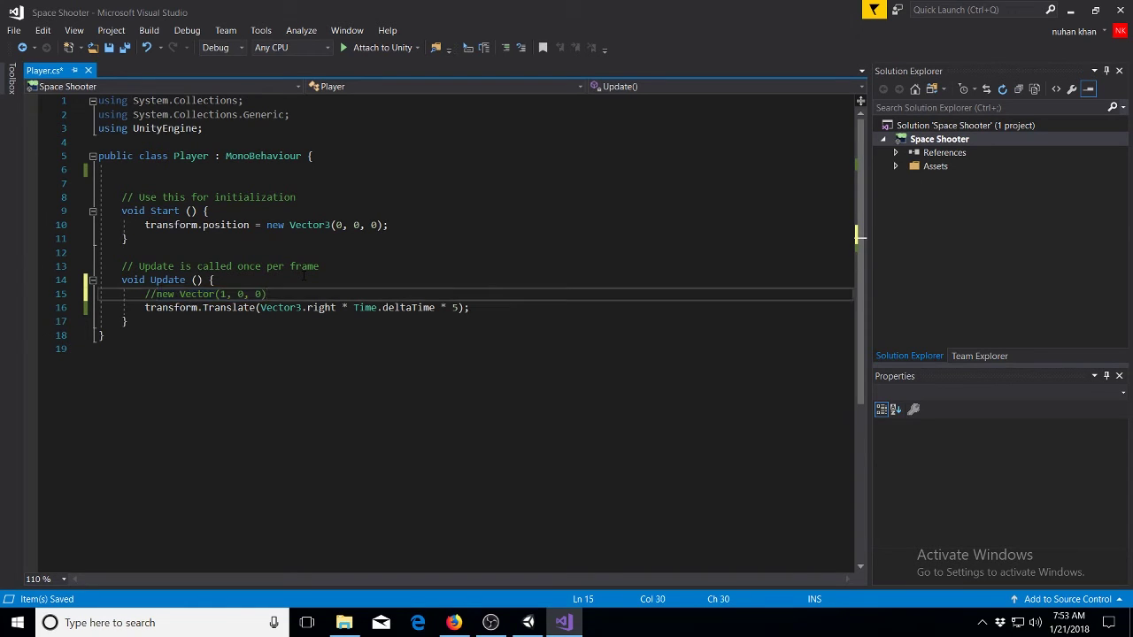
key(Return)
text(//)
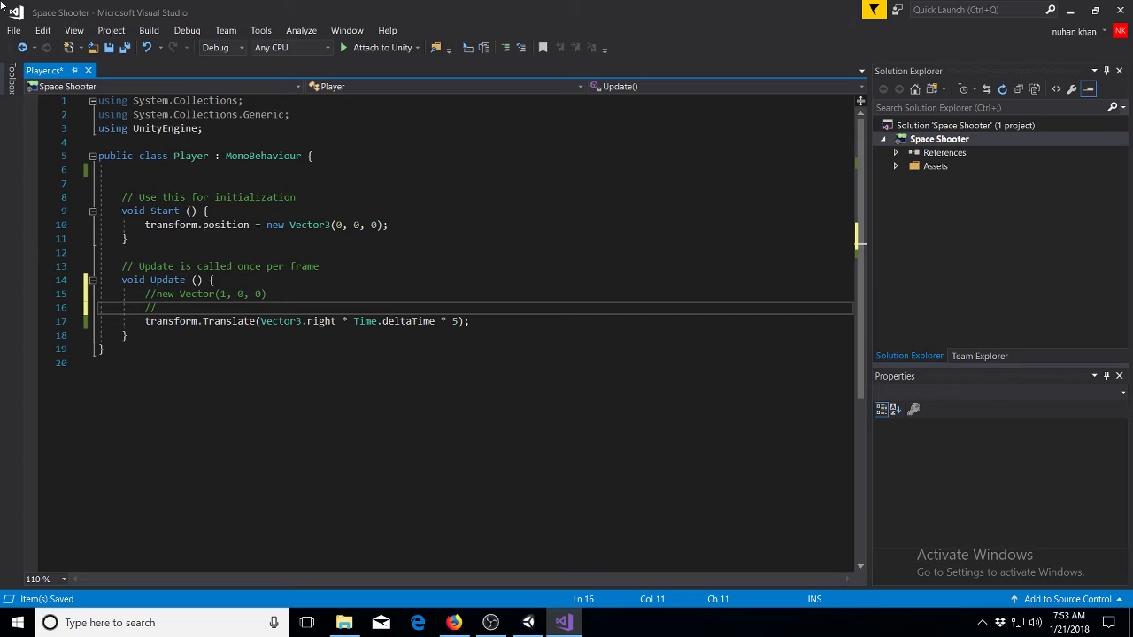
Adjust the first comment's Vector and paste Time.deltaTime * 5 into the new comment
click(222, 294)
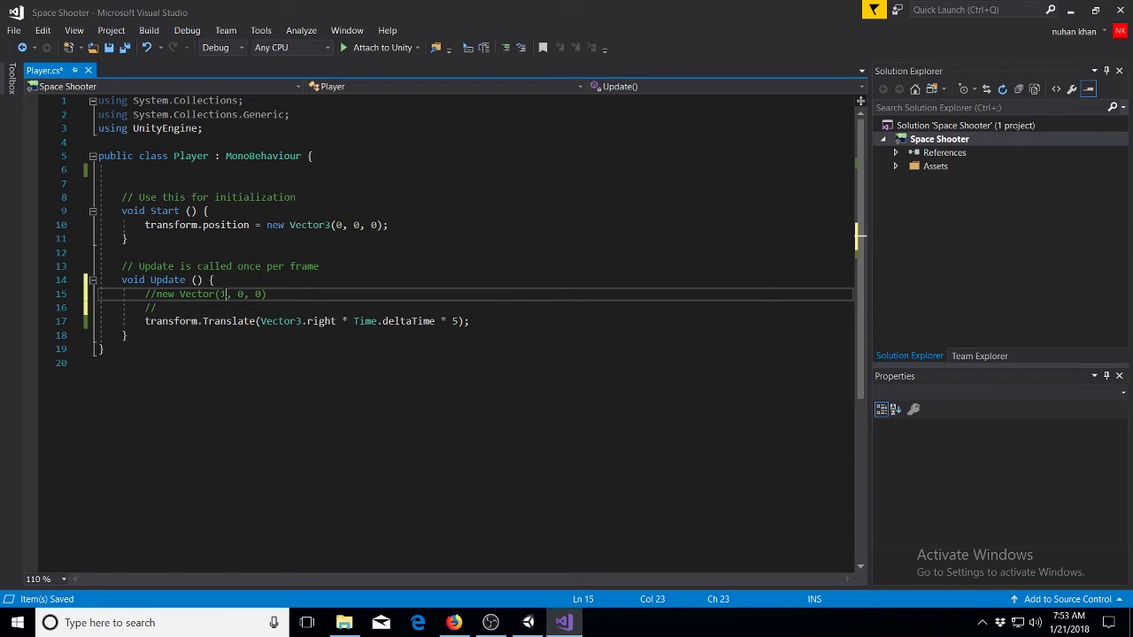
text(-)
key(BackSpace)
key(BackSpace)
text(3)
click(207, 307)
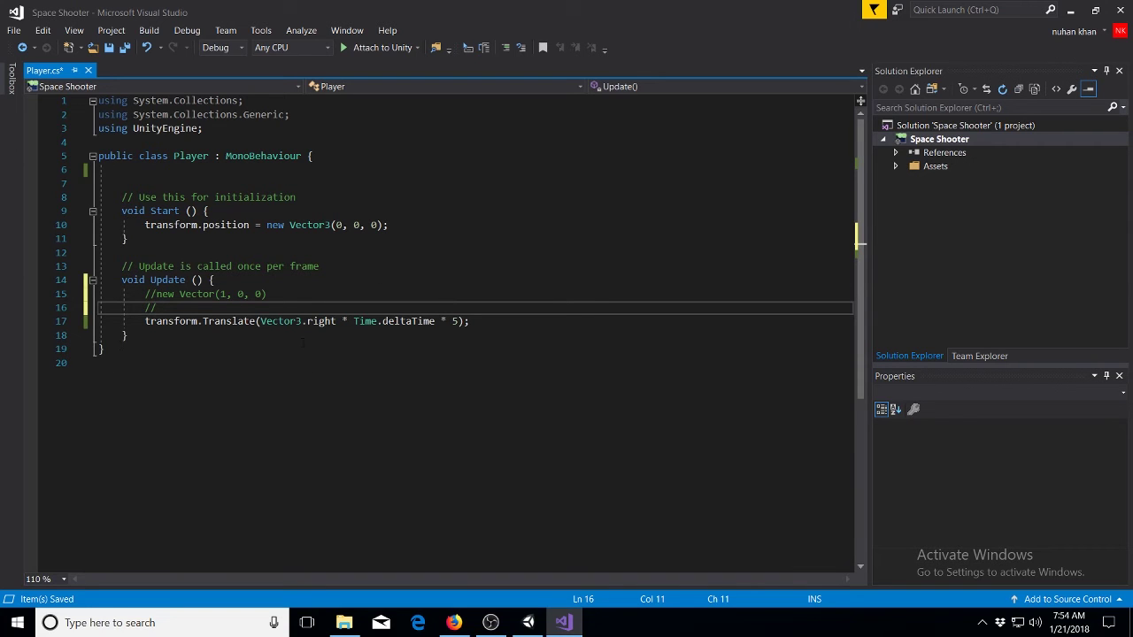
drag(459, 322, 344, 322)
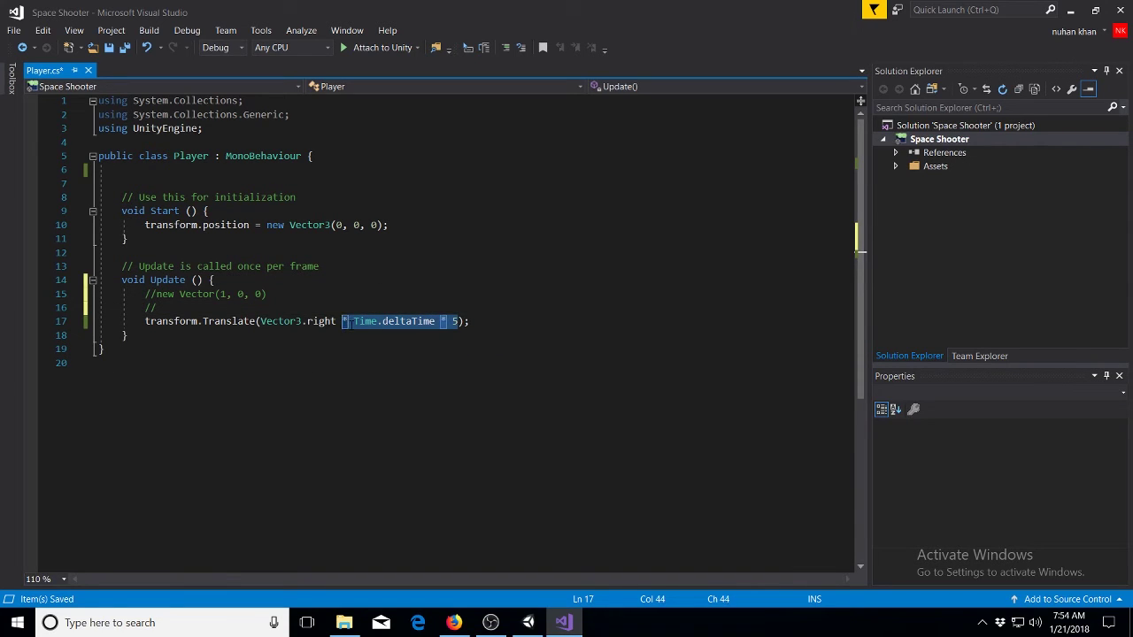
click(354, 322)
key(ctrl+c)
click(221, 307)
key(ctrl+v)
Prepend new Vector(1, 0, 0) * to the comment and change 5 to -5
drag(280, 301, 147, 307)
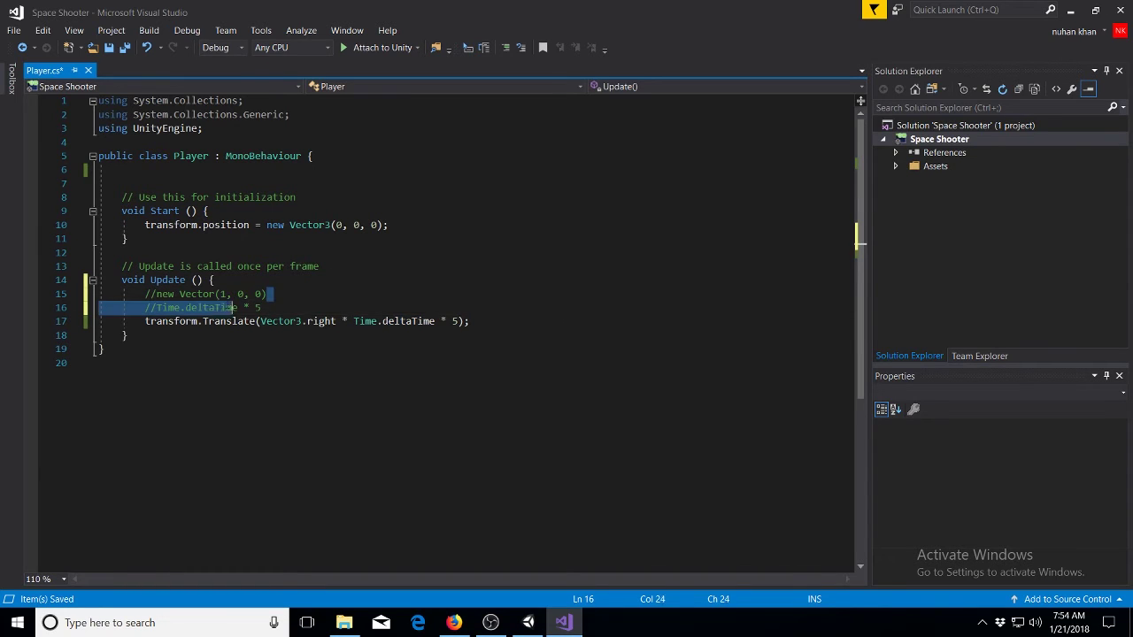
drag(266, 294, 156, 294)
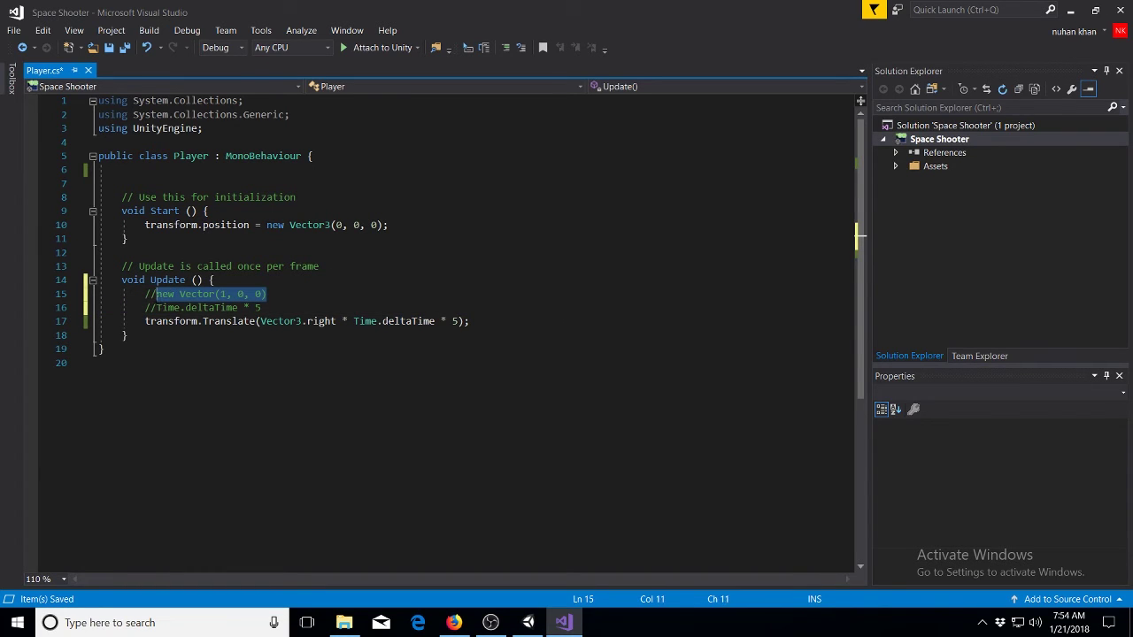
key(ctrl+c)
key(Down)
key(ctrl+v)
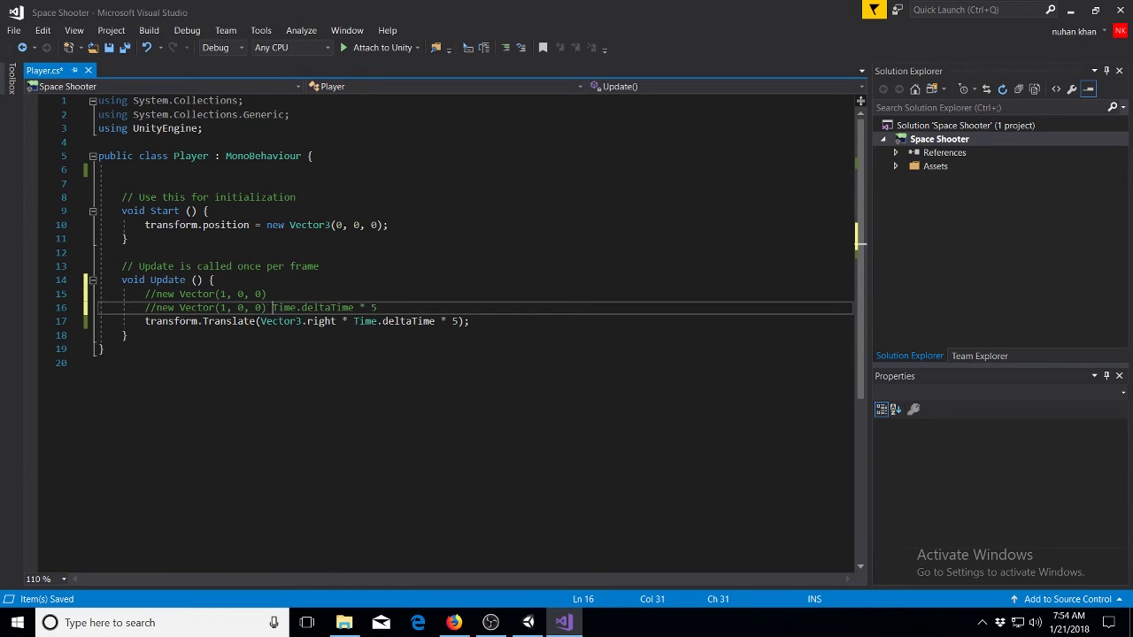
text(*)
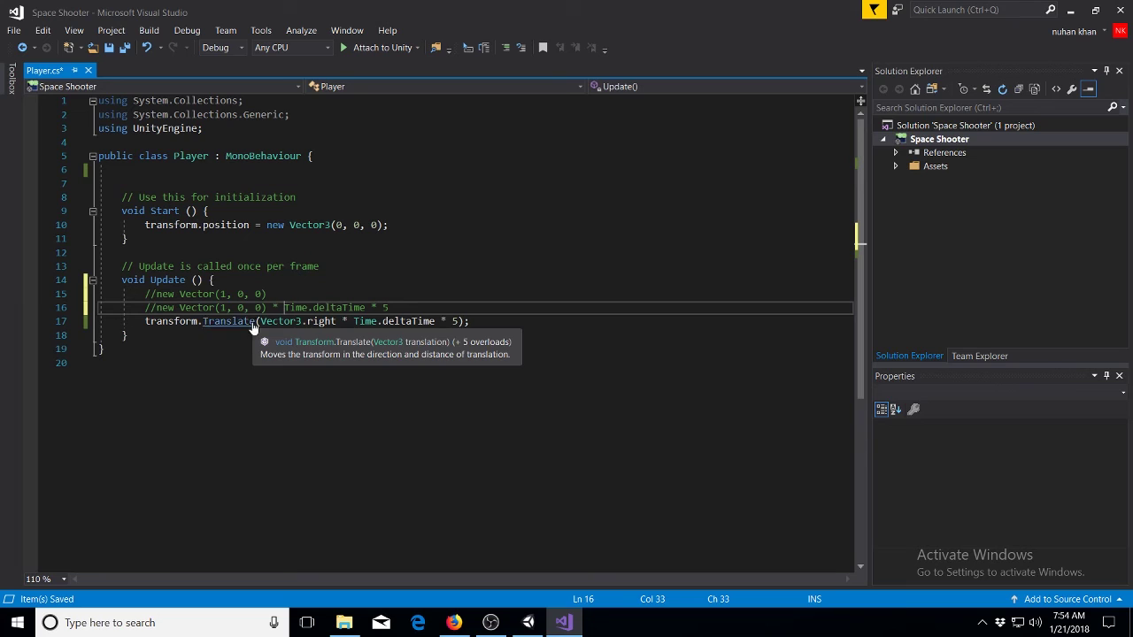
key(End)
key(BackSpace)
text(-5)
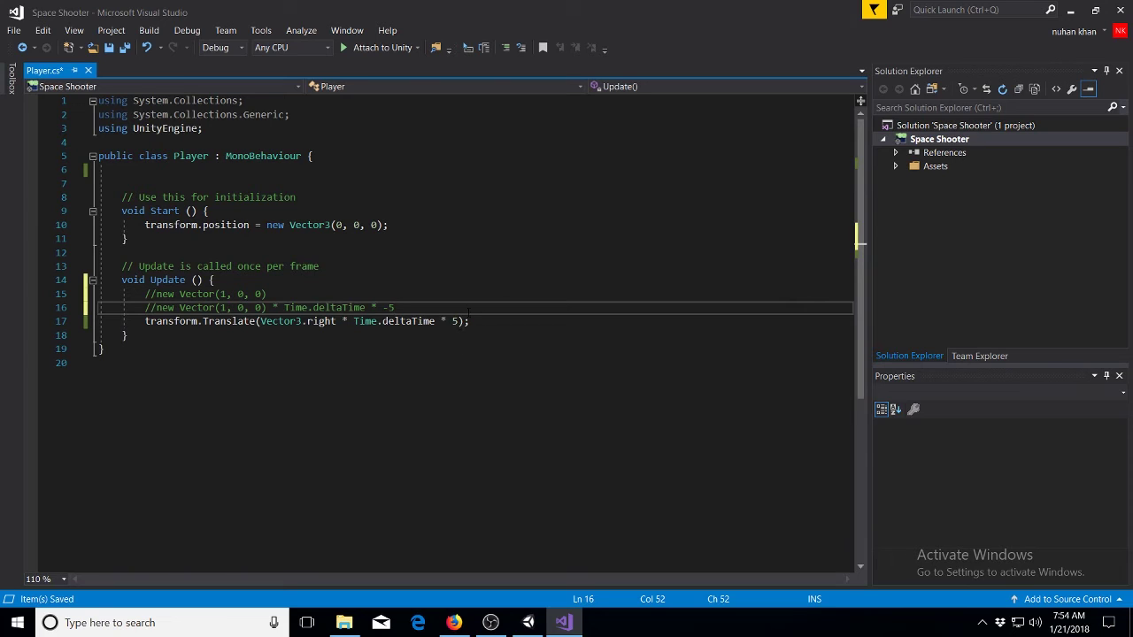
click(177, 184)
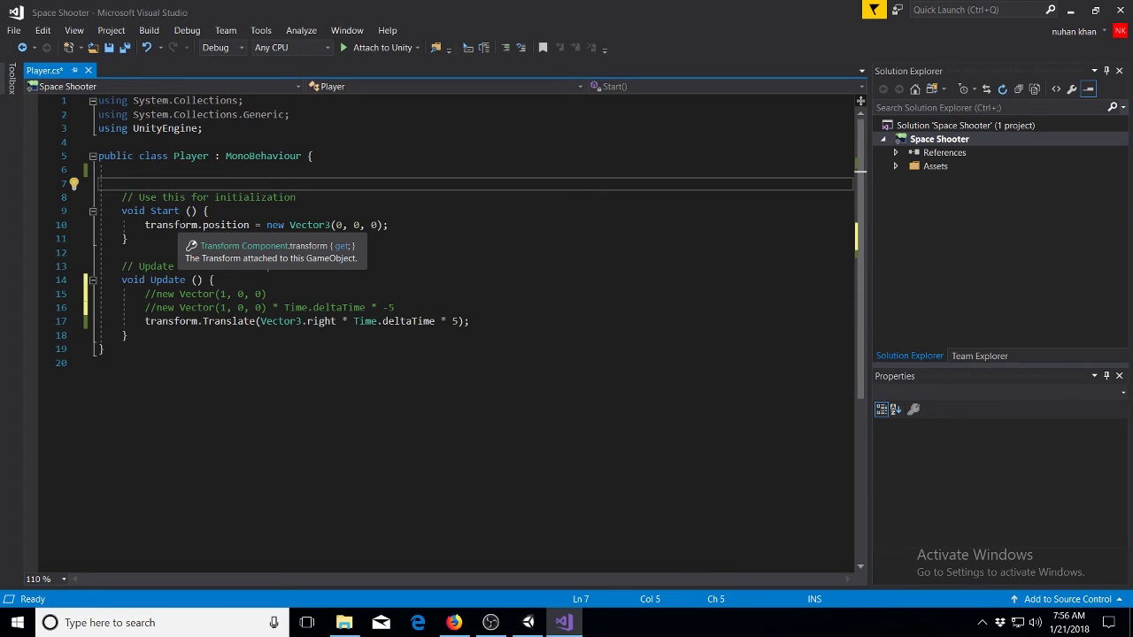
Declare public float speed = 5.0f; in the Player script
key(Return)
key(Return)
key(Up)
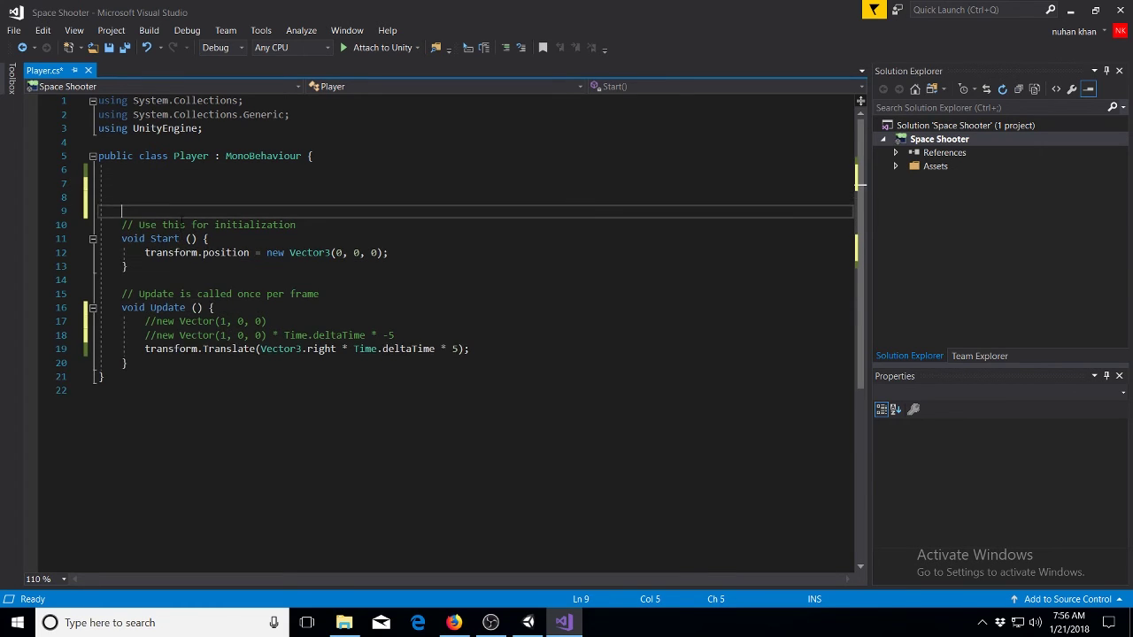
key(ctrl+space)
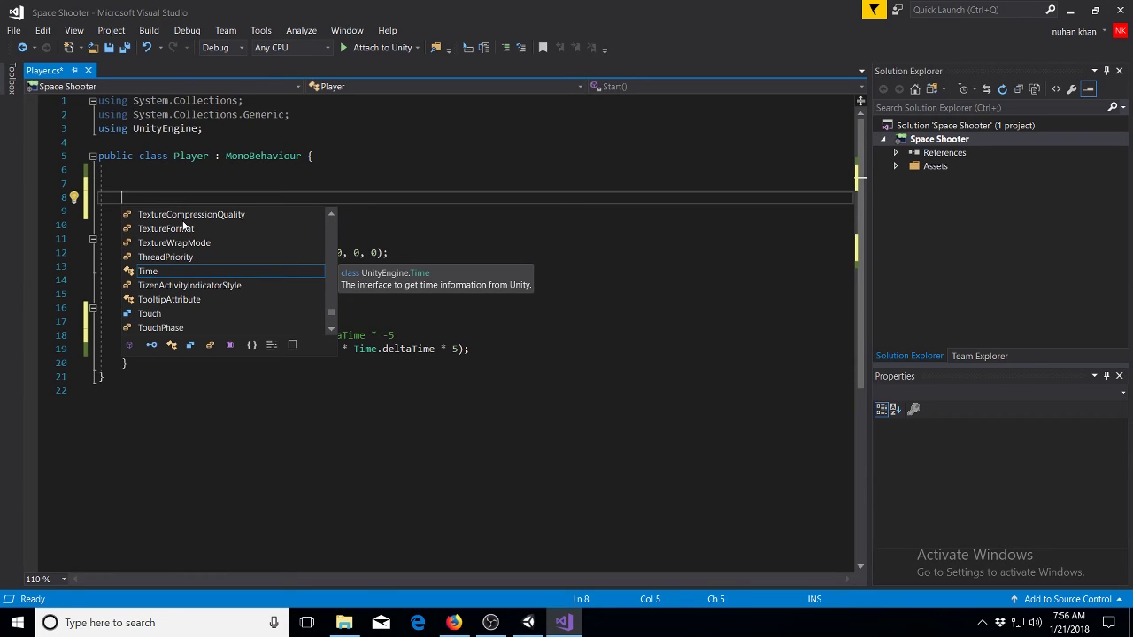
text(pu)
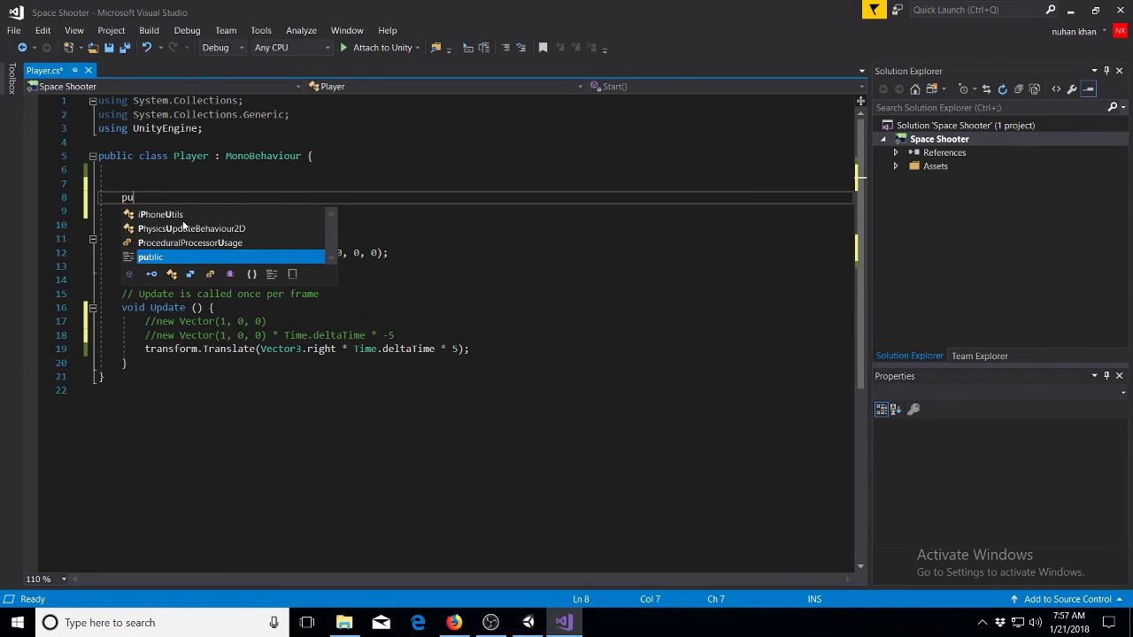
text(blic )
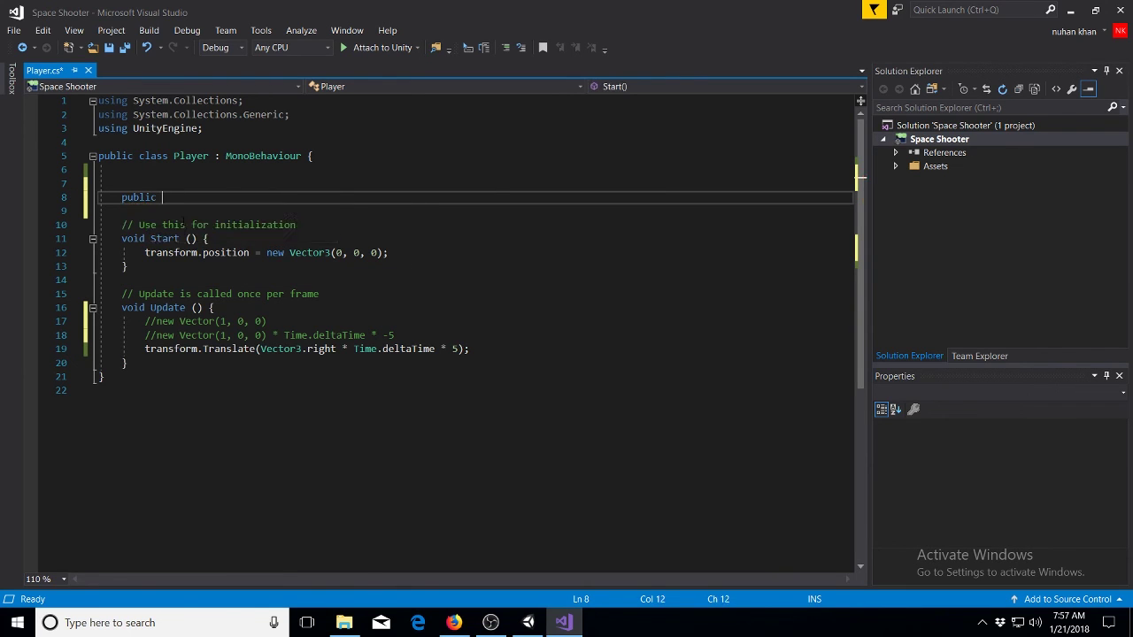
text(flo)
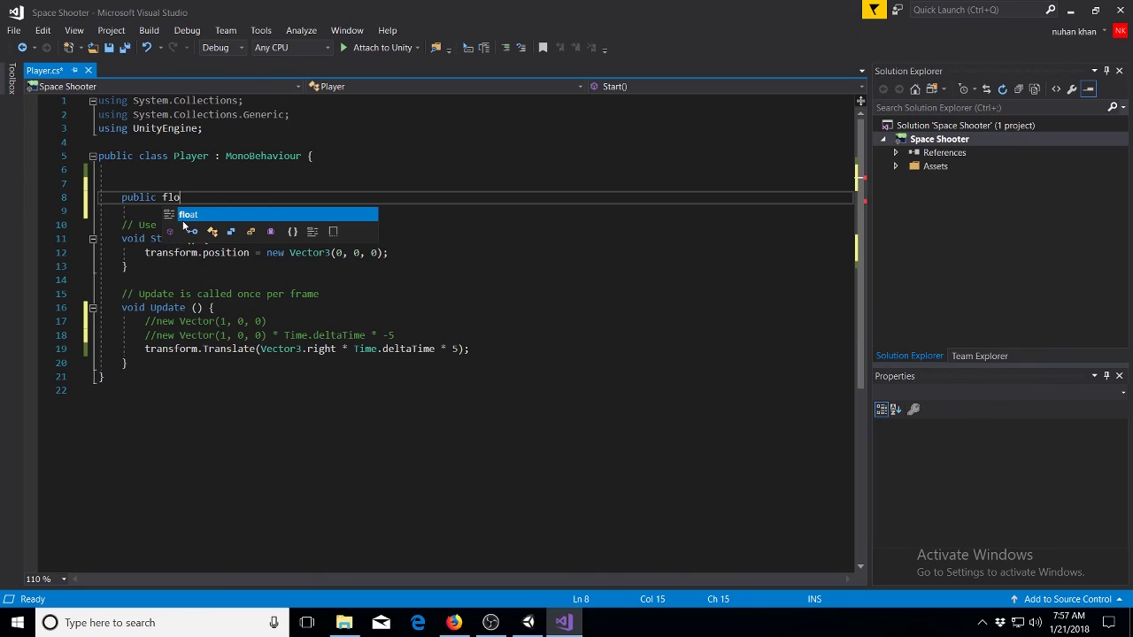
text(at)
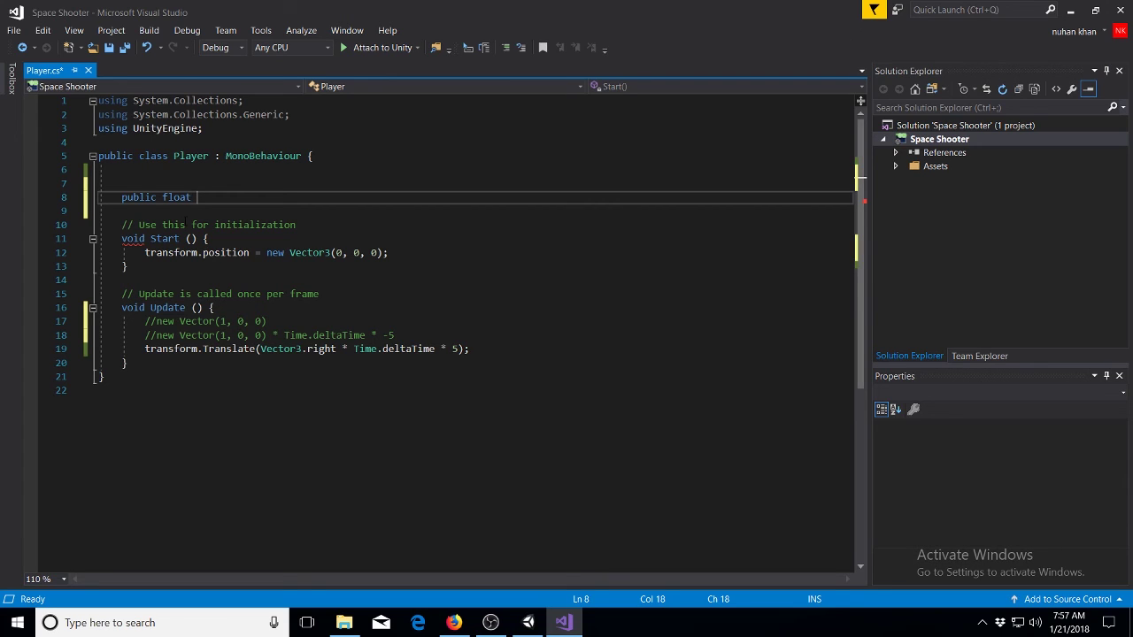
text(s)
text(peed )
text(= )
text(5.0)
text(f;)
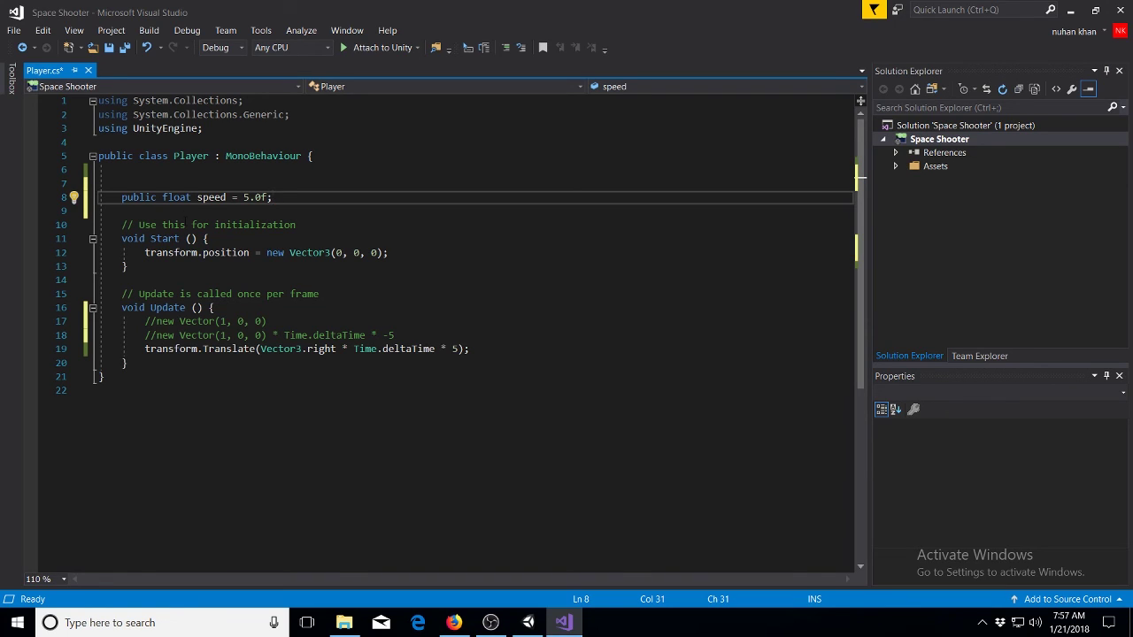
Replace the hard-coded 5 in Translate with speed and save the script
click(457, 349)
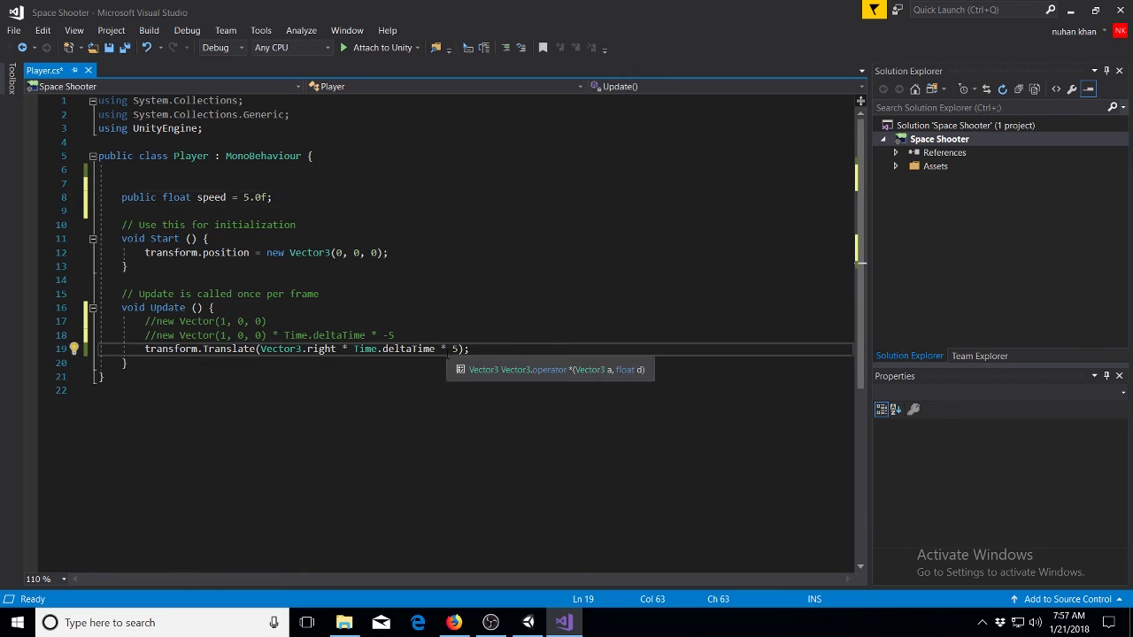
key(BackSpace)
text(s)
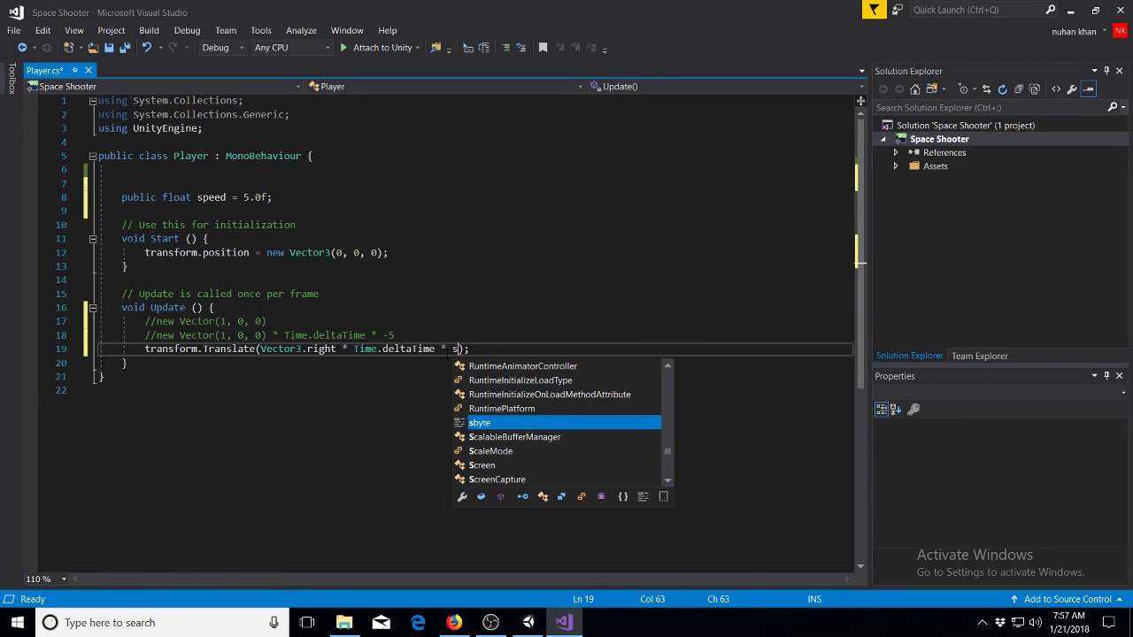
text(peed)
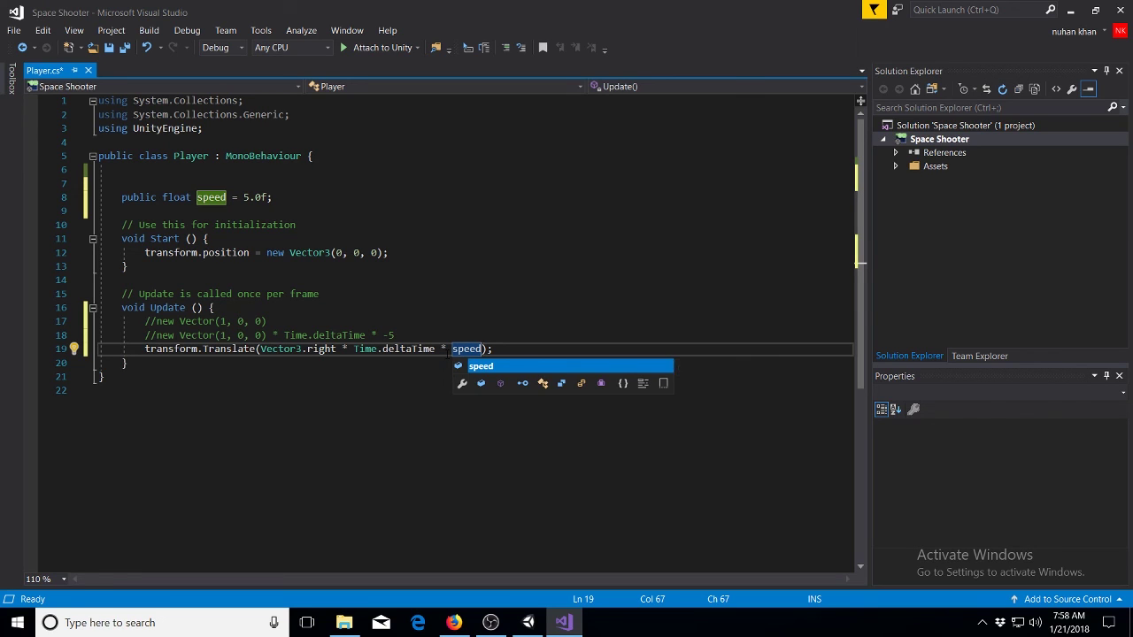
key(ctrl+s)
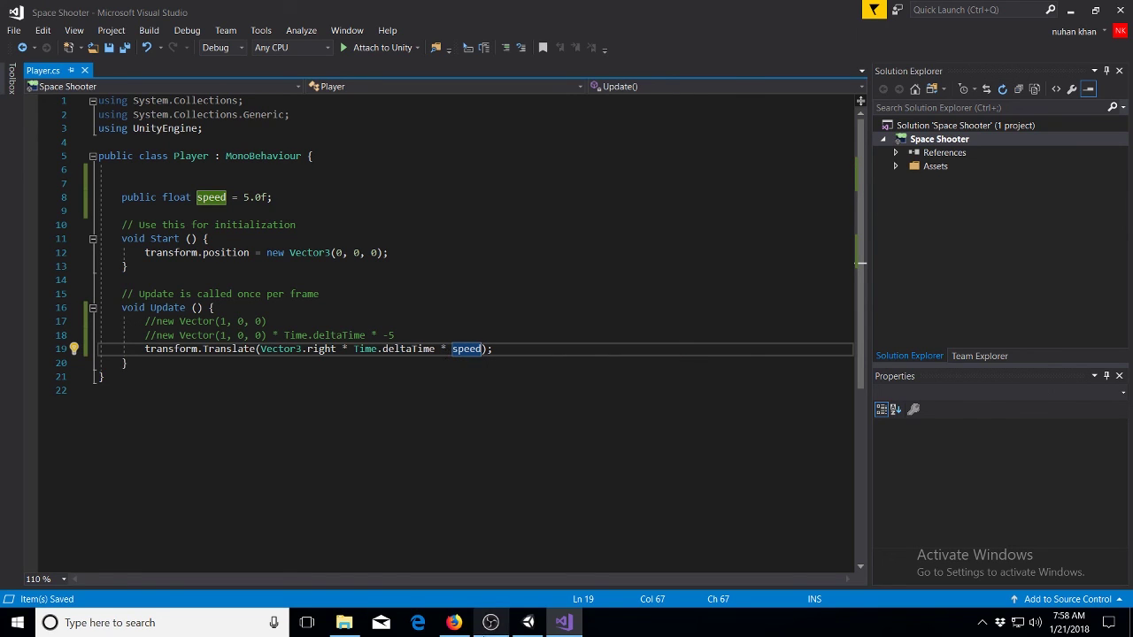
Test the ship's rightward movement in Play mode in Unity, then return to Visual Studio
click(529, 622)
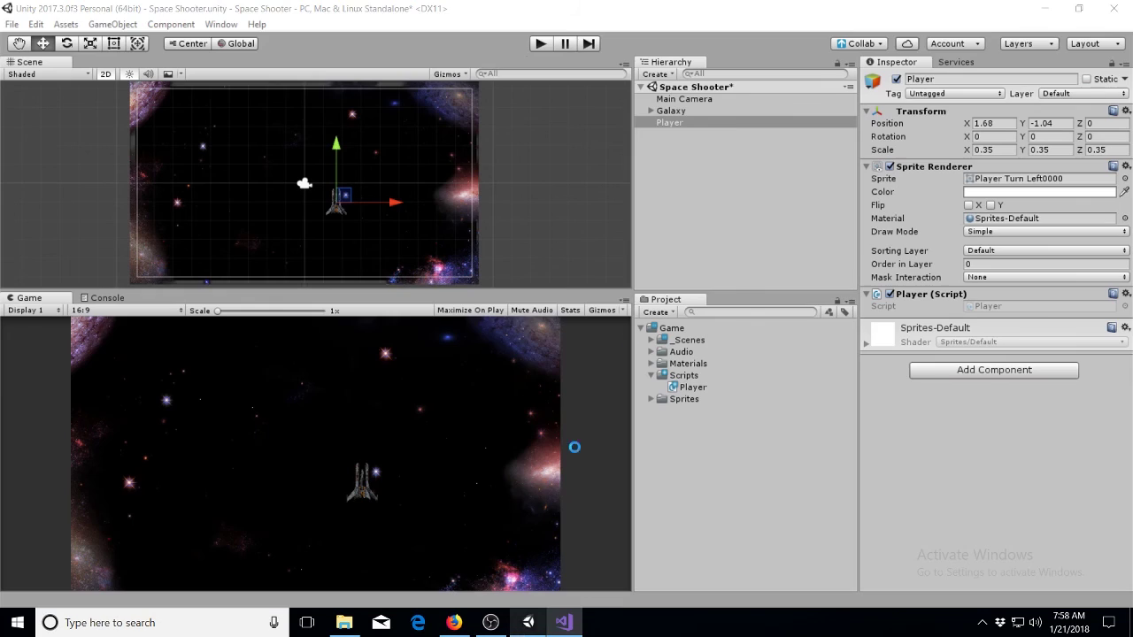
click(540, 42)
key(Right)
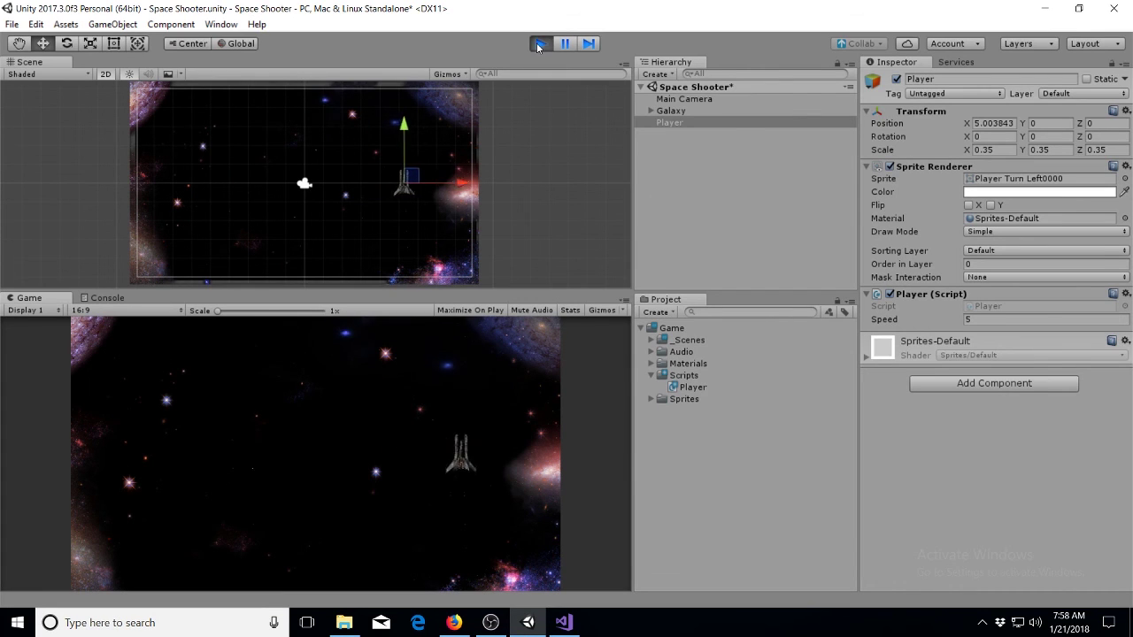
click(540, 44)
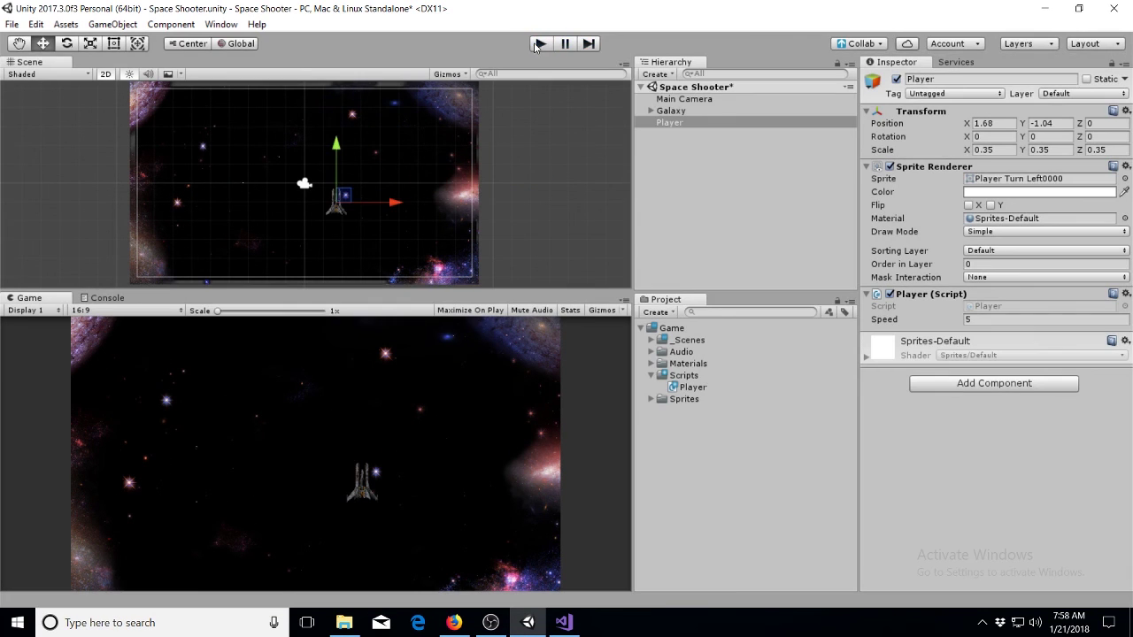
click(570, 618)
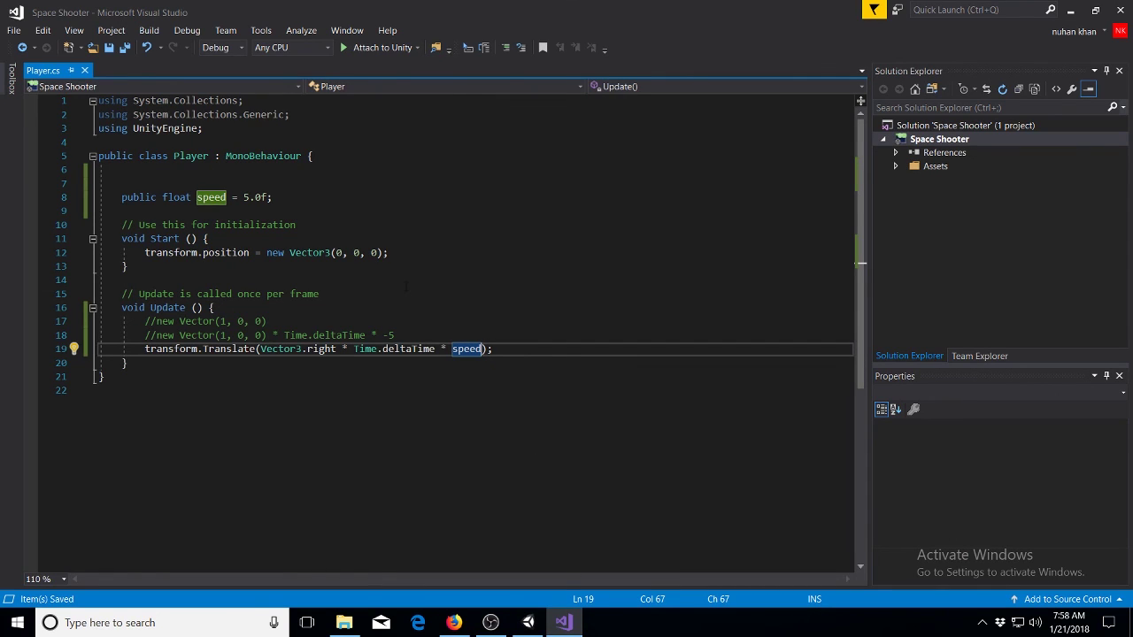